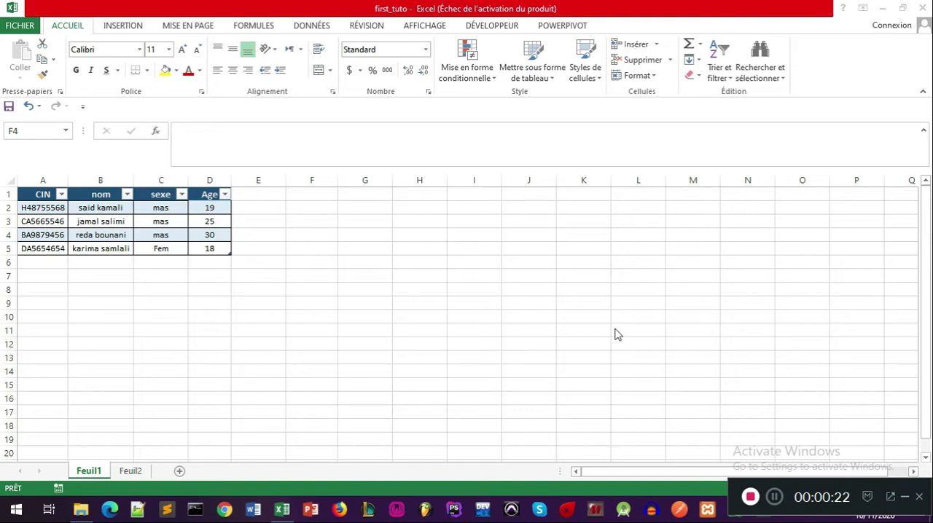
Step: Enter the logical formula =VRAI in cell G6 of the Feuil1 sheet
{"action": "left_click", "coordinate": [366, 260]}
{"action": "type", "text": "="}
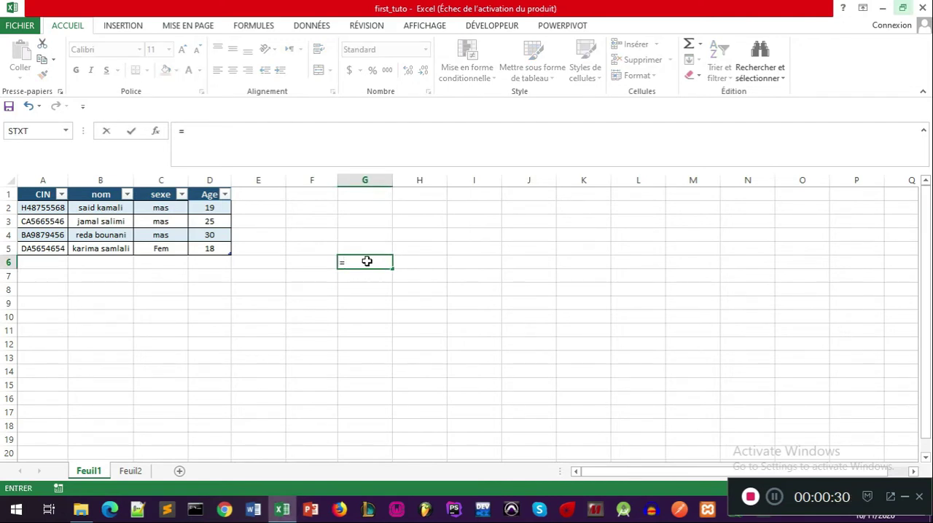
{"action": "type", "text": "Vra"}
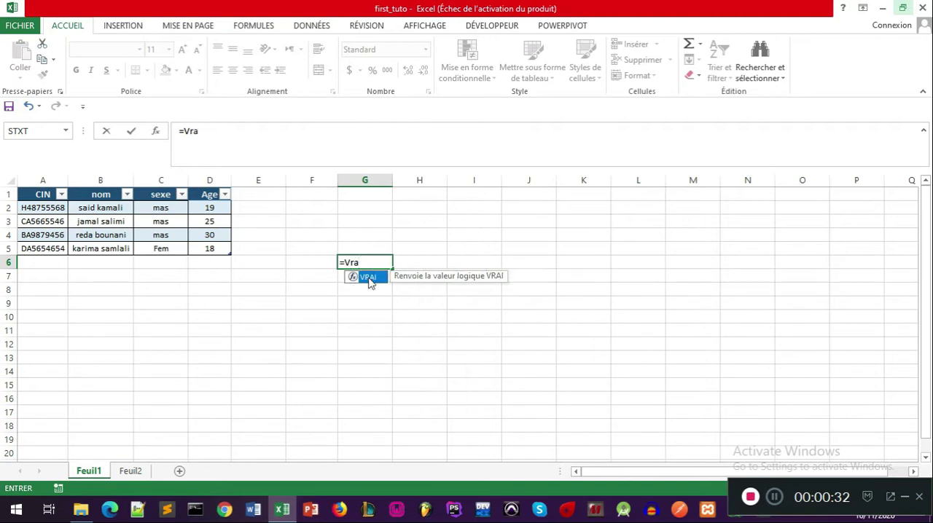
{"action": "double_click", "coordinate": [368, 278]}
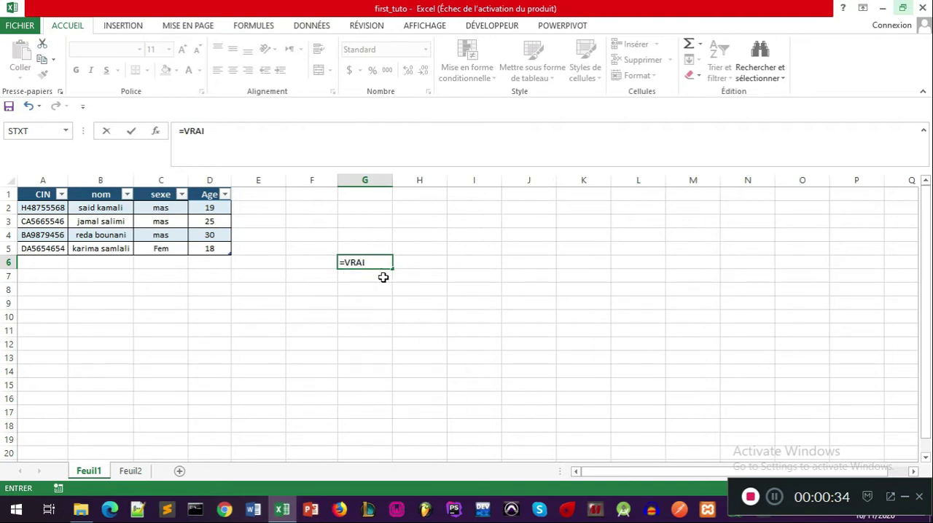
{"action": "key", "text": "Return"}
Step: Enter the logical formula =FAUX in cell H6
{"action": "left_click", "coordinate": [422, 262]}
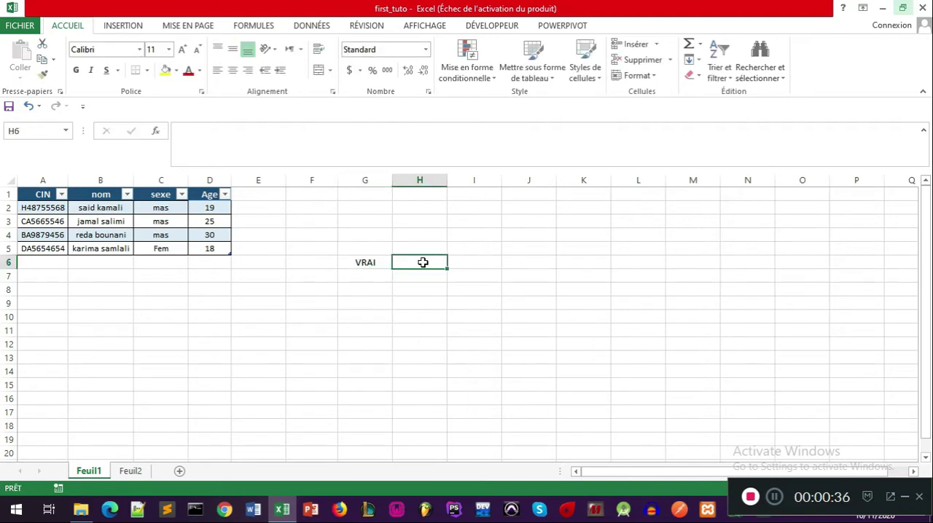
{"action": "type", "text": "=Fa"}
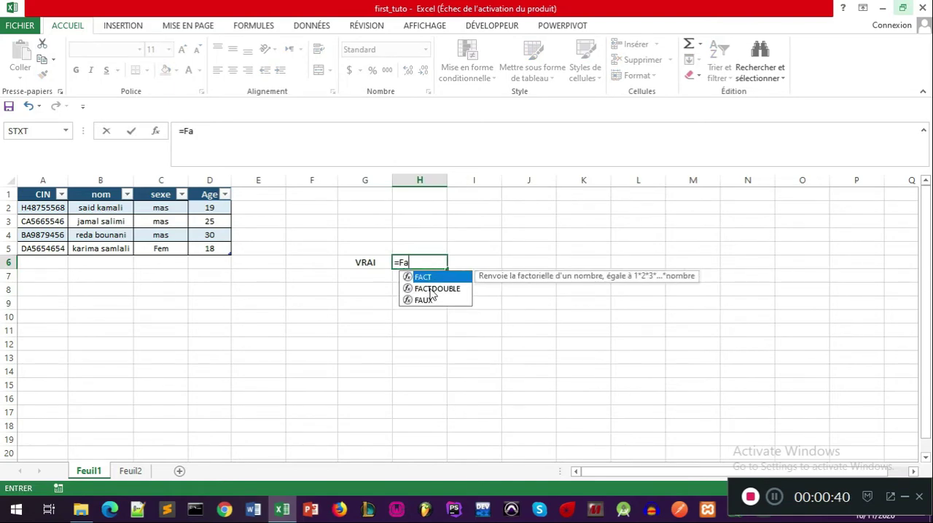
{"action": "left_click", "coordinate": [423, 300]}
{"action": "double_click", "coordinate": [422, 301]}
{"action": "key", "text": "Return"}
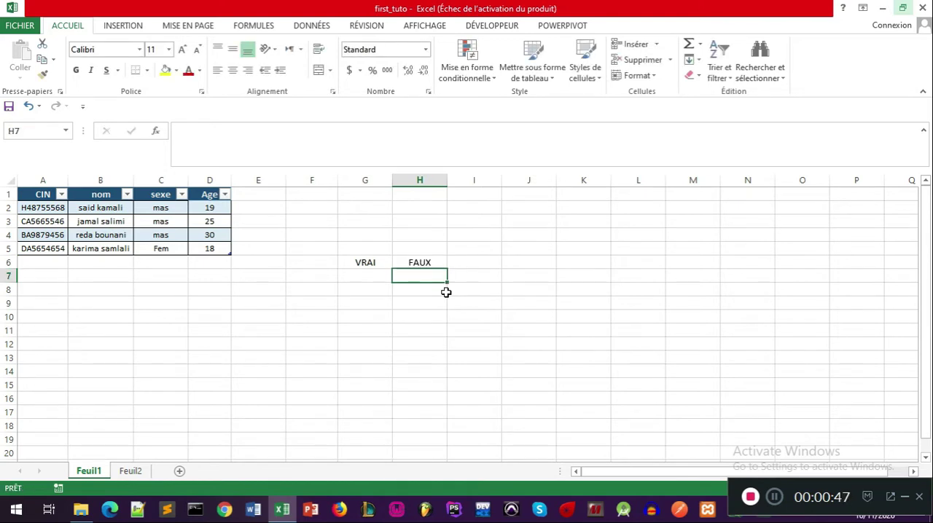
{"action": "left_click", "coordinate": [364, 268]}
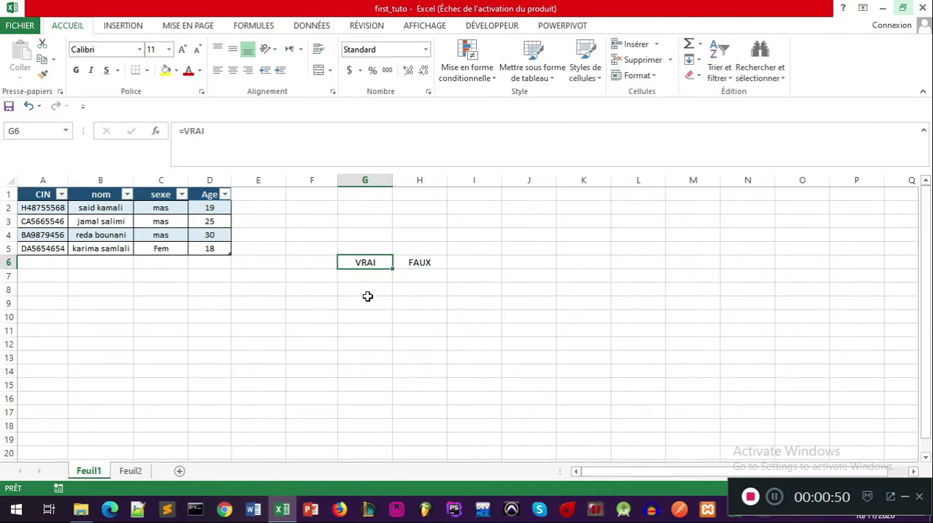
{"action": "left_click", "coordinate": [367, 301]}
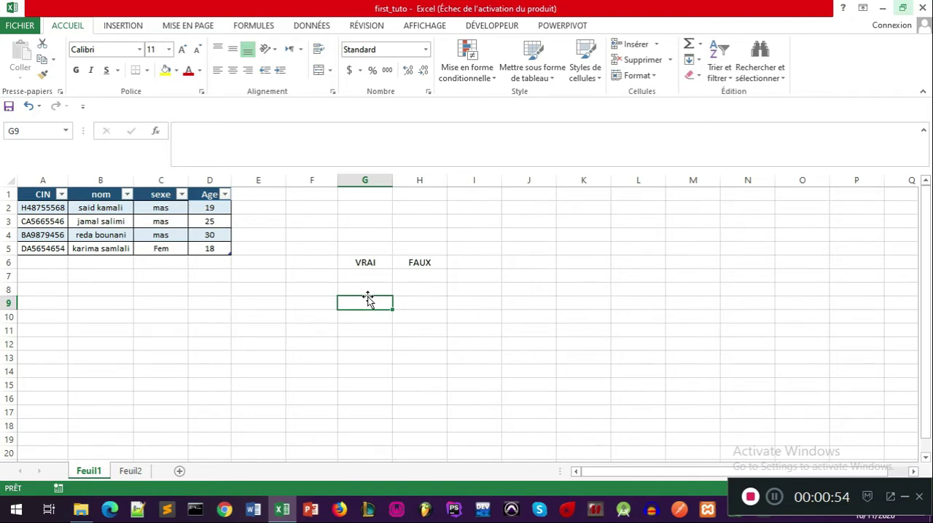
{"action": "left_click", "coordinate": [399, 298]}
{"action": "left_click", "coordinate": [371, 283]}
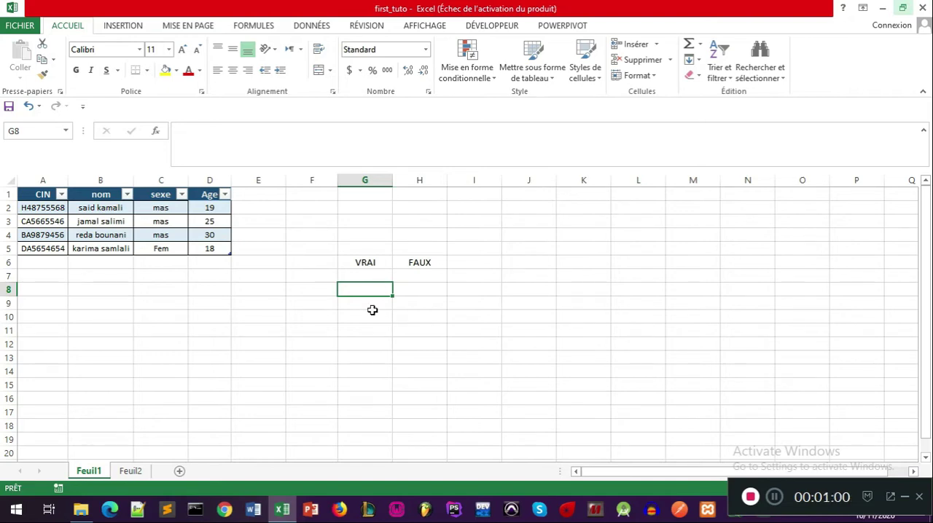
{"action": "left_click", "coordinate": [375, 306]}
{"action": "left_click", "coordinate": [373, 277]}
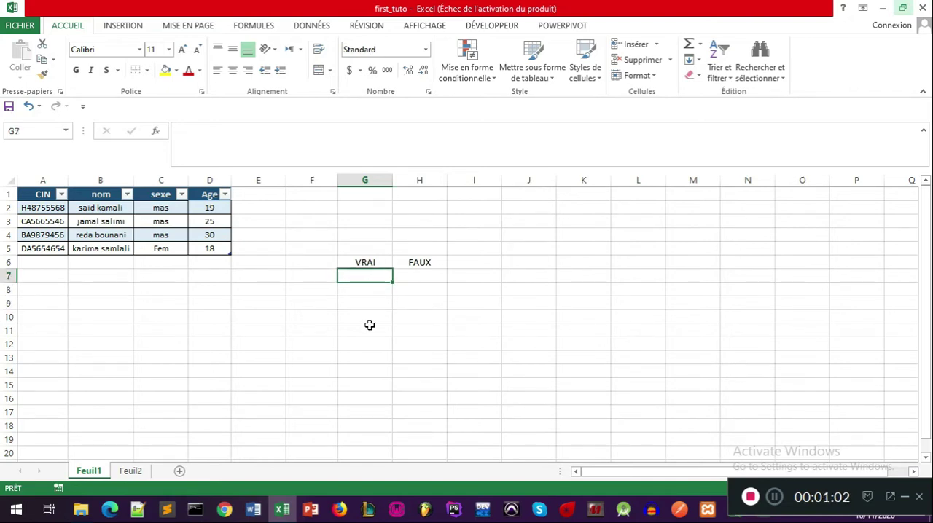
{"action": "left_click", "coordinate": [369, 325]}
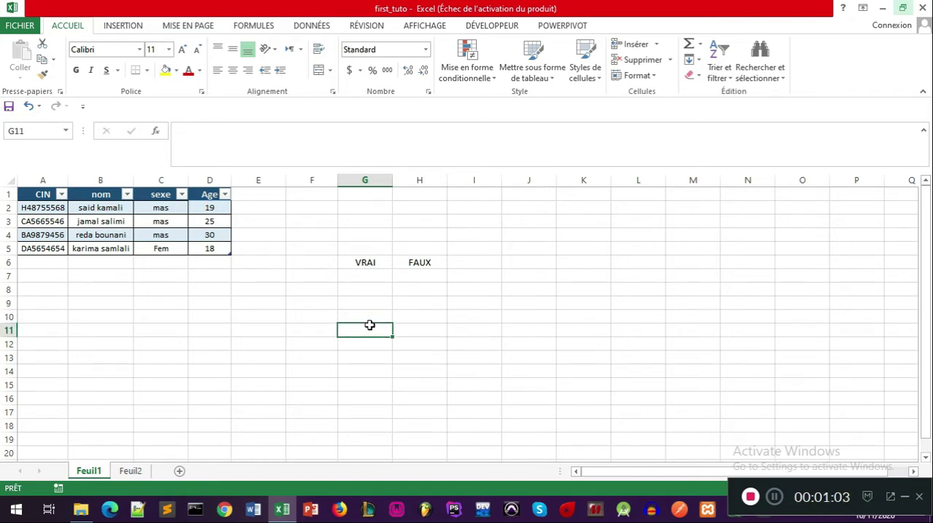
{"action": "left_click", "coordinate": [328, 263]}
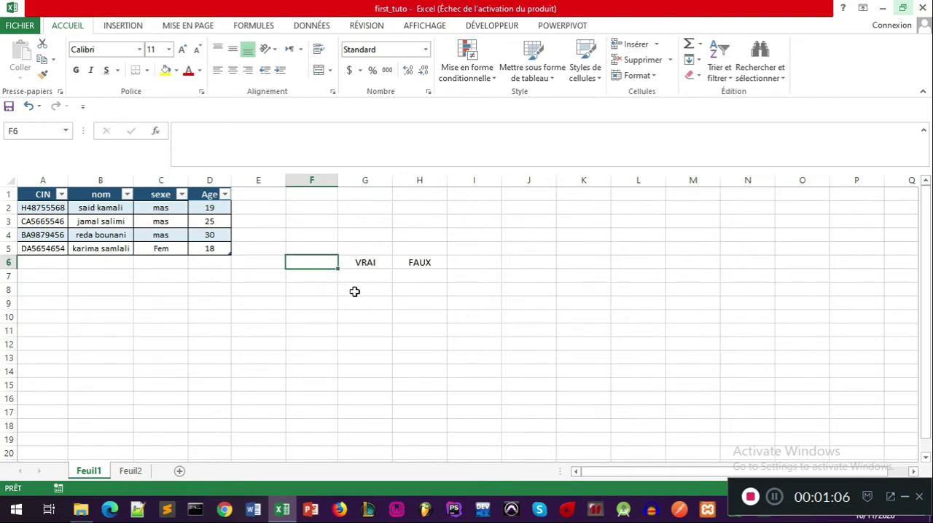
{"action": "left_click", "coordinate": [378, 302]}
{"action": "left_click", "coordinate": [375, 290]}
Step: Enter an ET formula in cell G10 with G6 as its only logical argument
{"action": "left_click", "coordinate": [372, 312]}
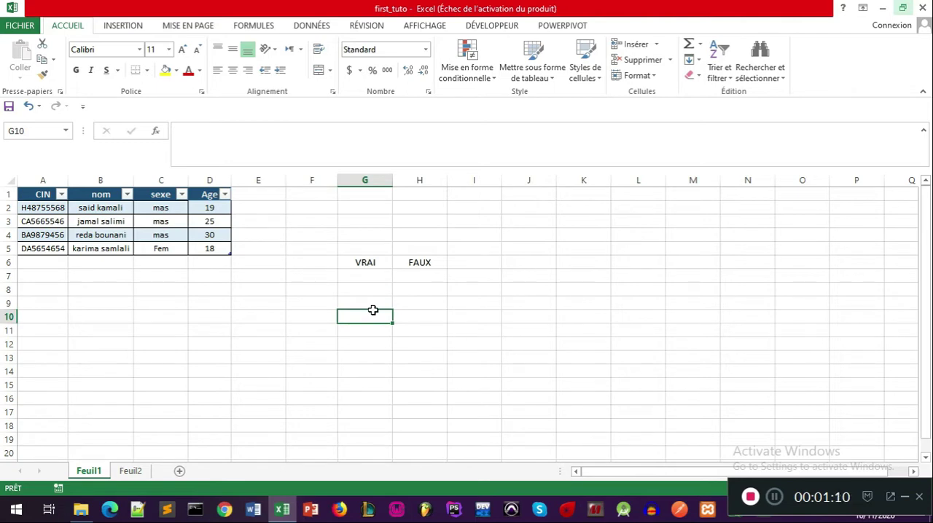
{"action": "type", "text": "="}
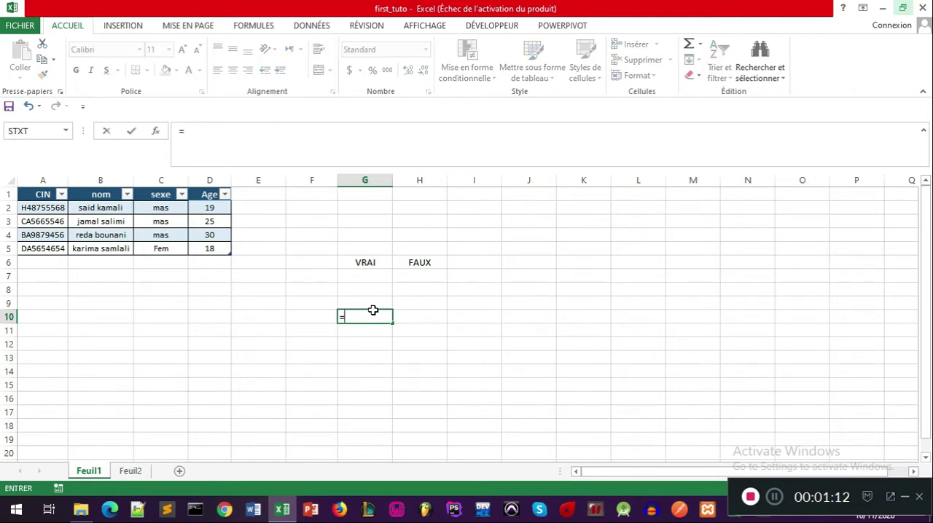
{"action": "type", "text": "et("}
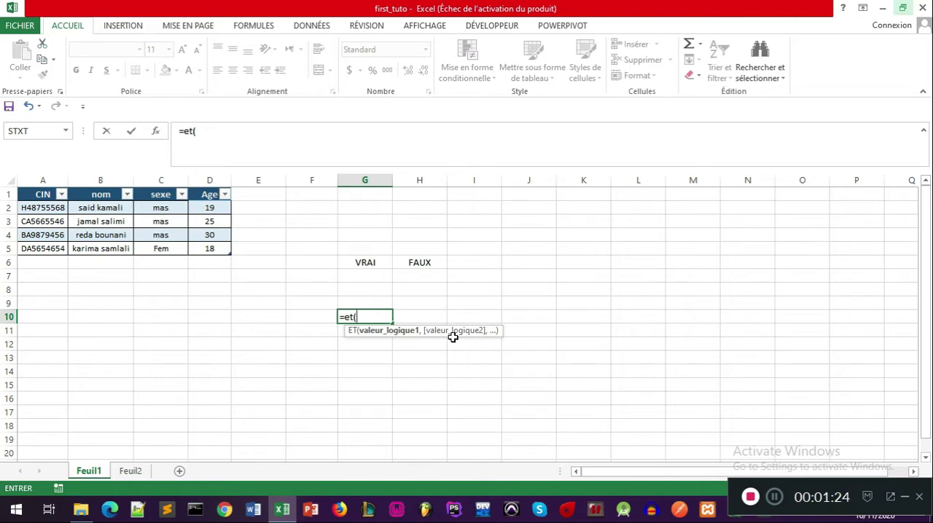
{"action": "left_click", "coordinate": [370, 262]}
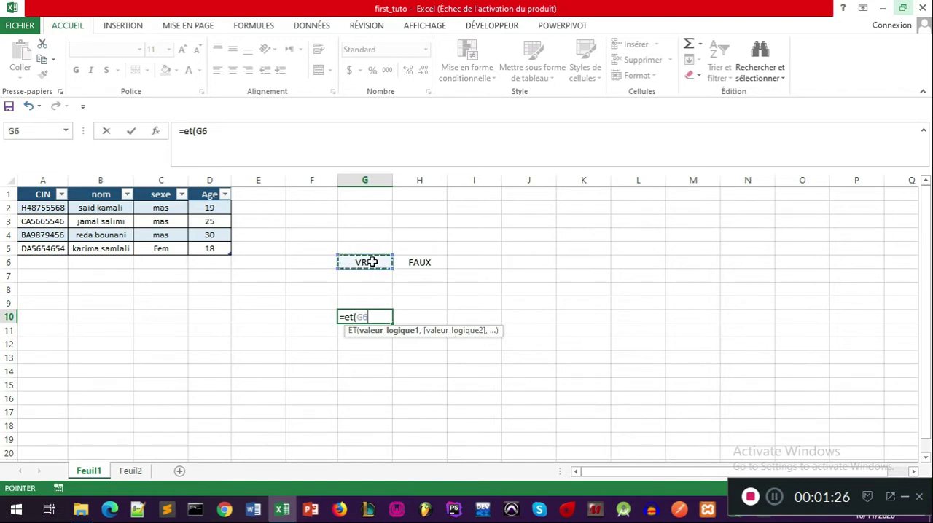
{"action": "type", "text": ","}
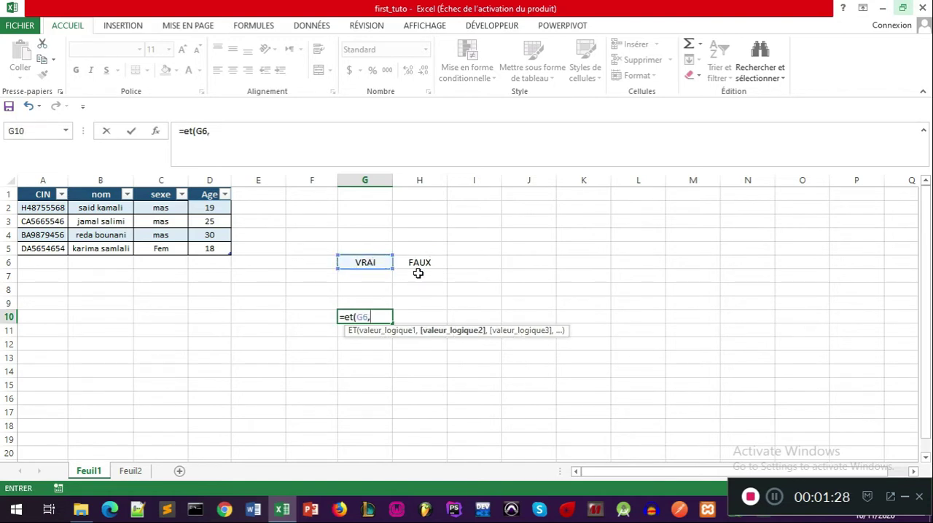
{"action": "key", "text": "BackSpace"}
{"action": "key", "text": "Return"}
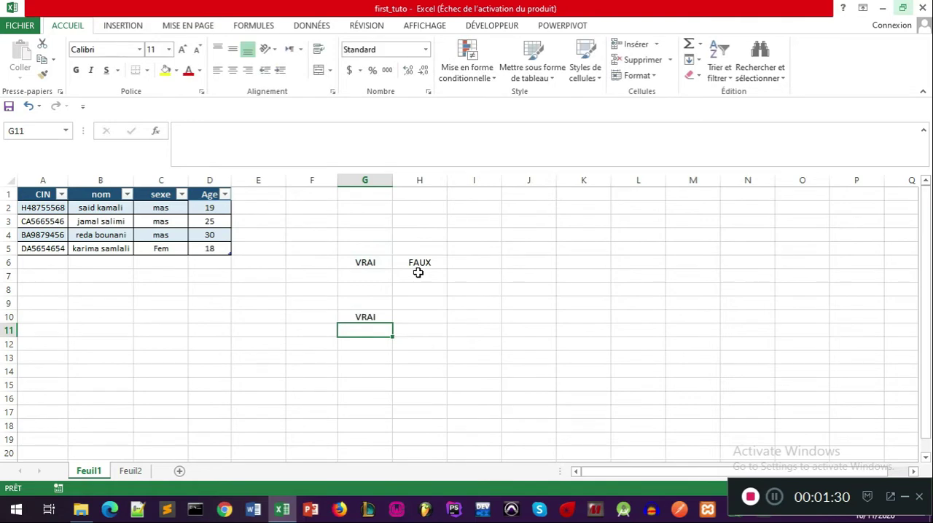
Step: Change the formula in cell H6 to =VRAI
{"action": "left_click", "coordinate": [365, 262]}
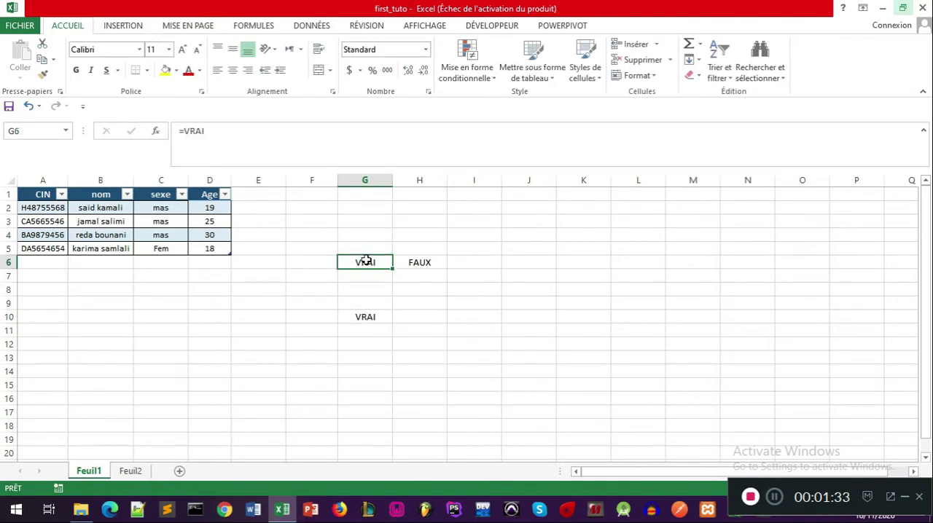
{"action": "left_click", "coordinate": [428, 263]}
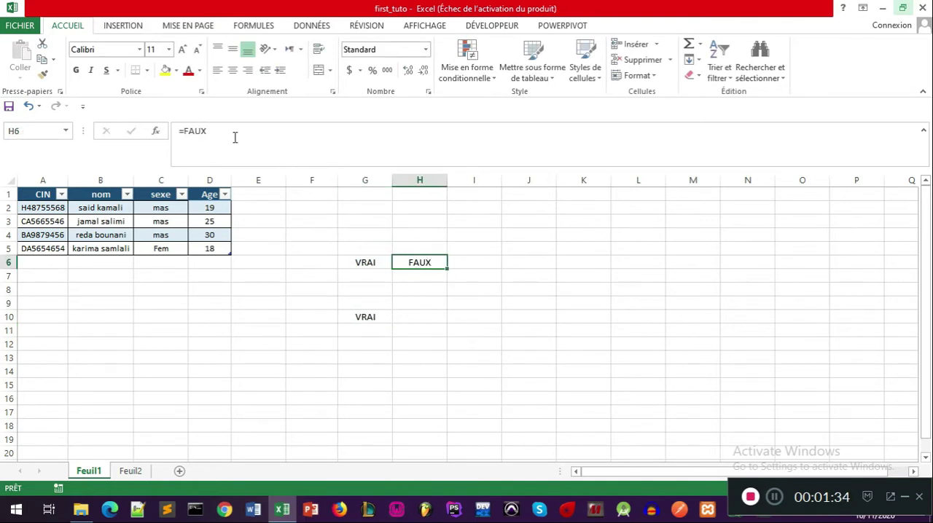
{"action": "double_click", "coordinate": [191, 131]}
{"action": "type", "text": "V"}
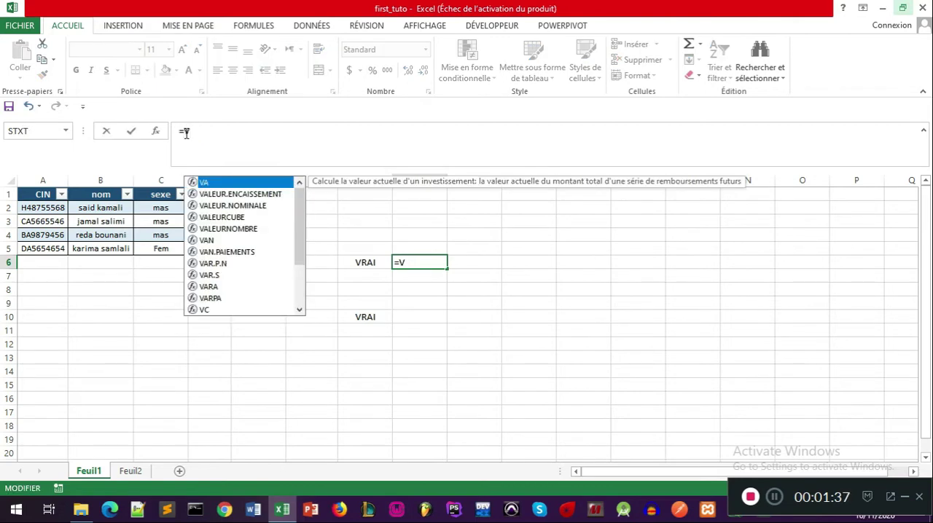
{"action": "type", "text": "RA"}
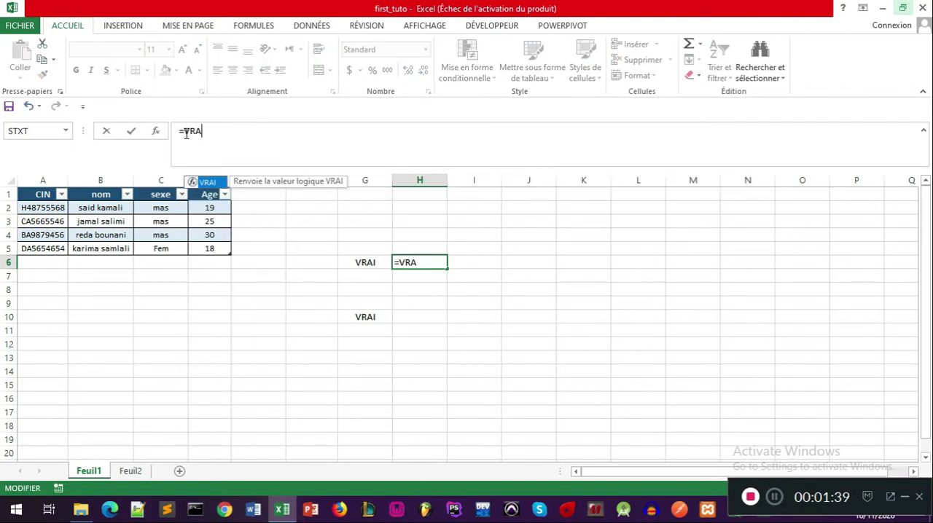
{"action": "type", "text": "I"}
{"action": "key", "text": "Return"}
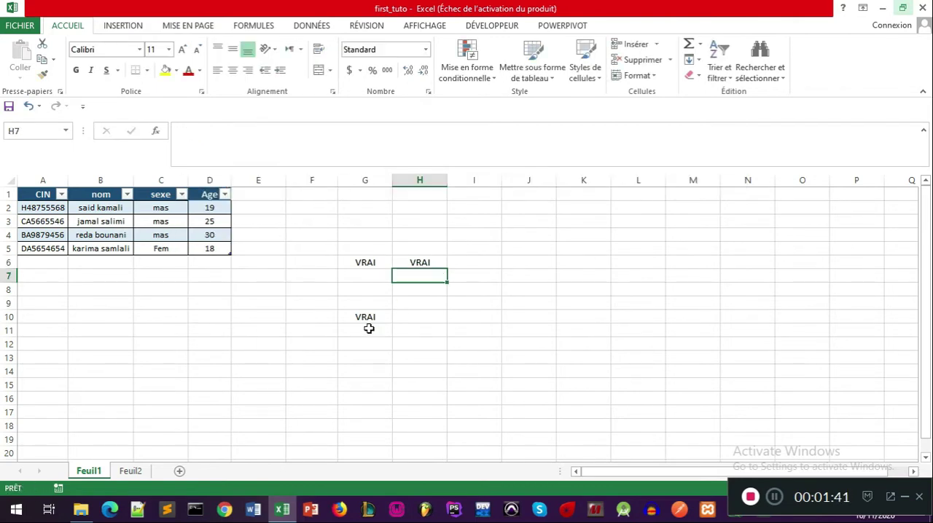
Step: Add H6 as the second argument of the ET formula in G10, making it =ET(G6,H6)
{"action": "left_click", "coordinate": [372, 318]}
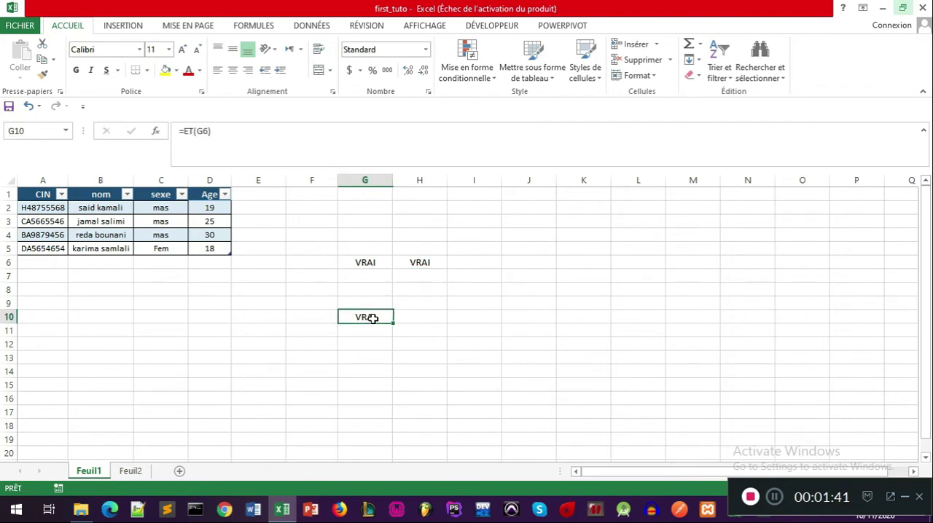
{"action": "left_click", "coordinate": [212, 134]}
{"action": "type", "text": ","}
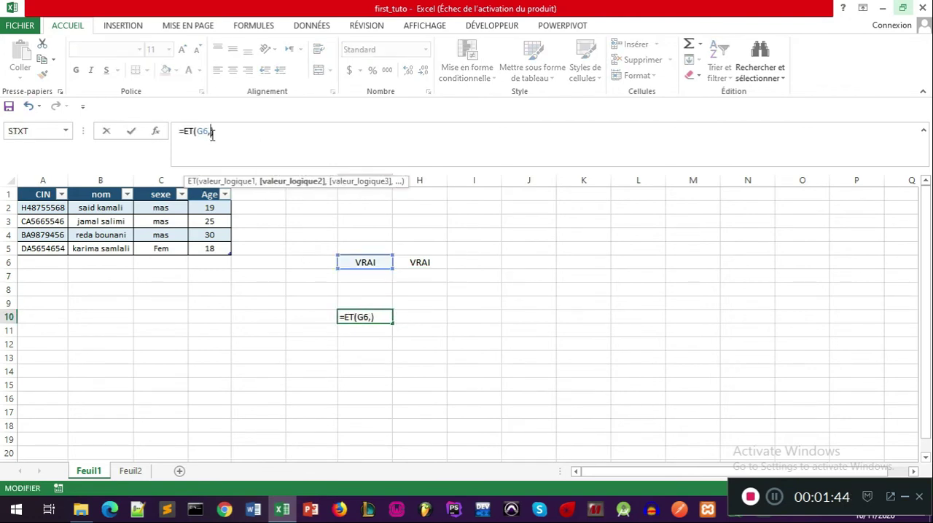
{"action": "left_click", "coordinate": [419, 256]}
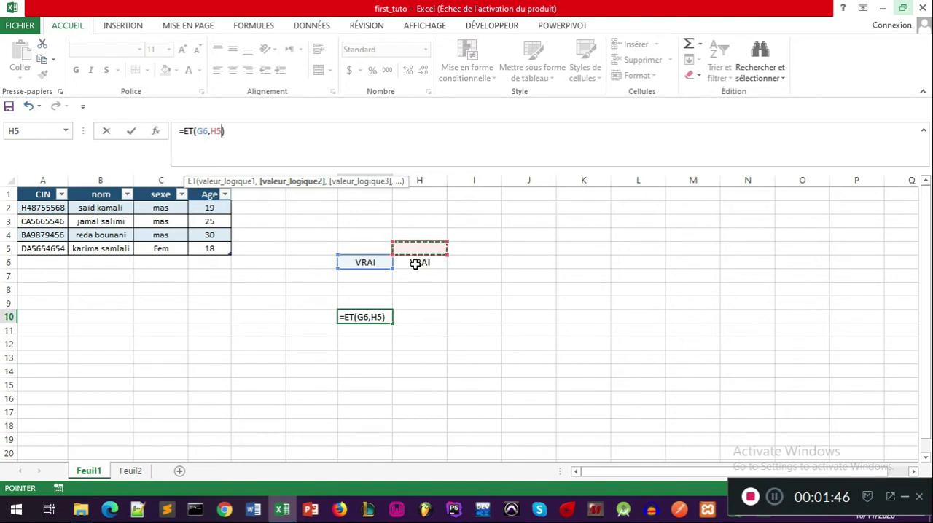
{"action": "key", "text": "Return"}
{"action": "left_click", "coordinate": [367, 315]}
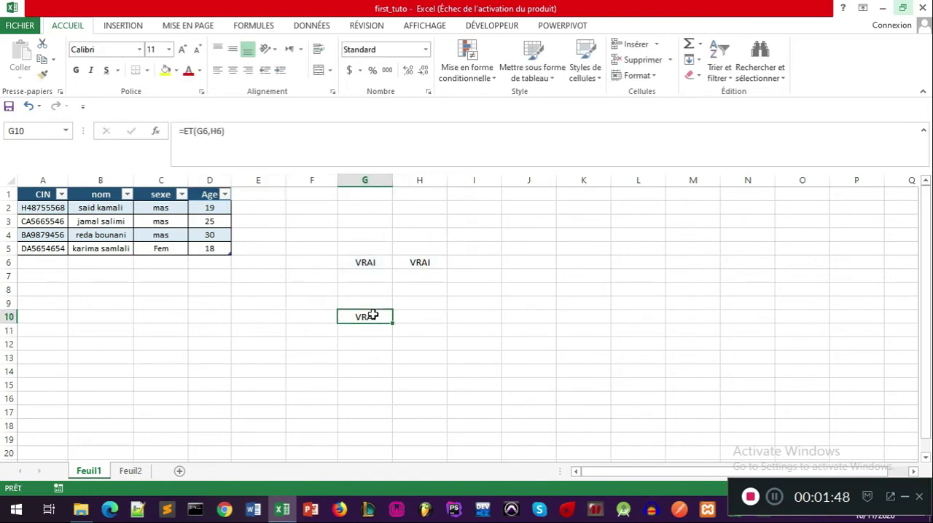
{"action": "left_click", "coordinate": [383, 266]}
{"action": "left_click", "coordinate": [399, 265]}
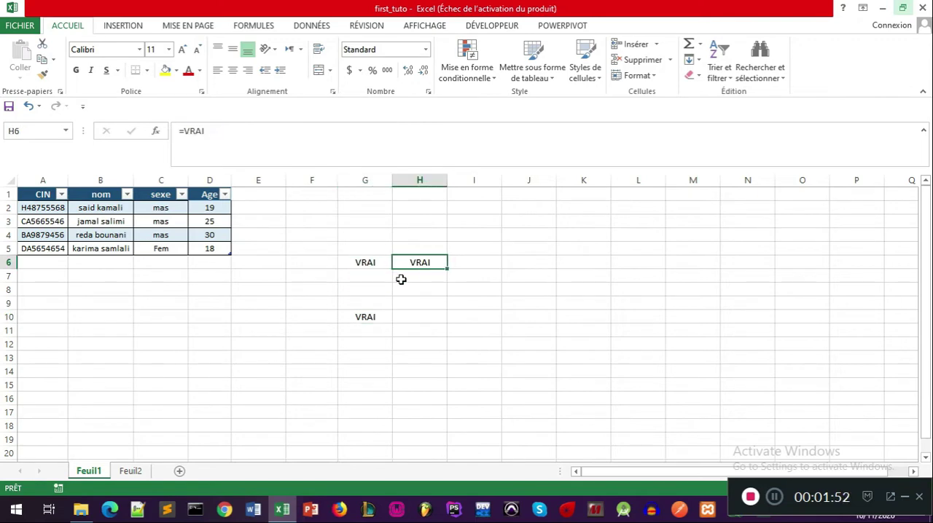
{"action": "left_click", "coordinate": [357, 319]}
{"action": "left_click", "coordinate": [419, 262]}
Step: Replace the content of cell G6 with the formula =FAUX
{"action": "left_click", "coordinate": [372, 262]}
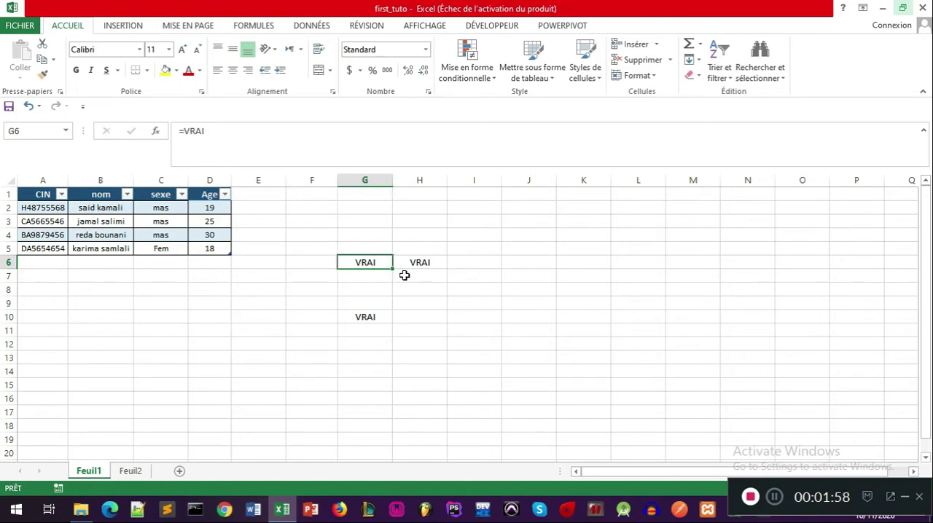
{"action": "type", "text": "Fa"}
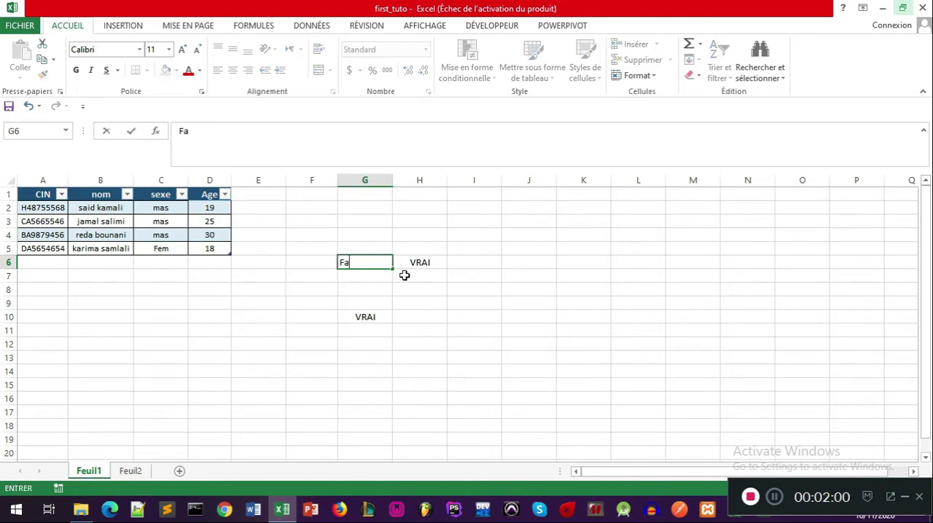
{"action": "key", "text": "BackSpace"}
{"action": "key", "text": "BackSpace"}
{"action": "type", "text": "=FA"}
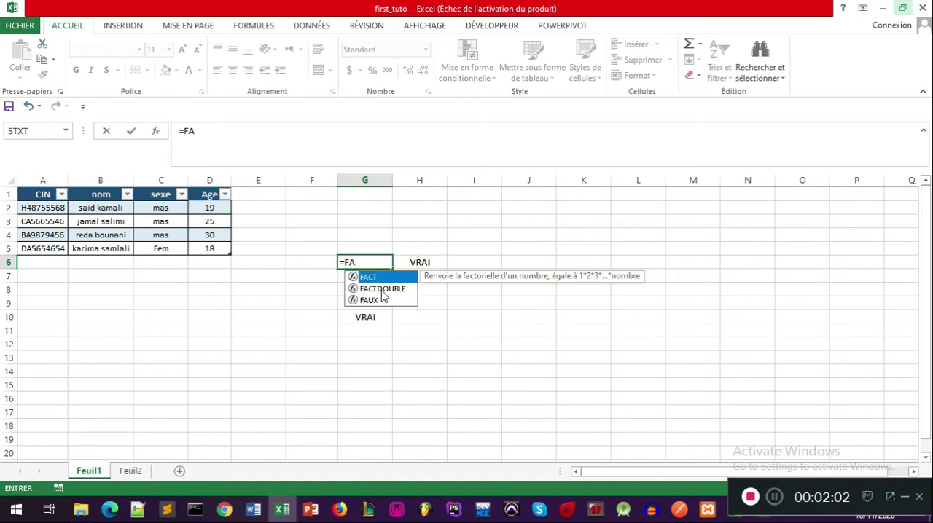
{"action": "double_click", "coordinate": [368, 300]}
{"action": "key", "text": "Return"}
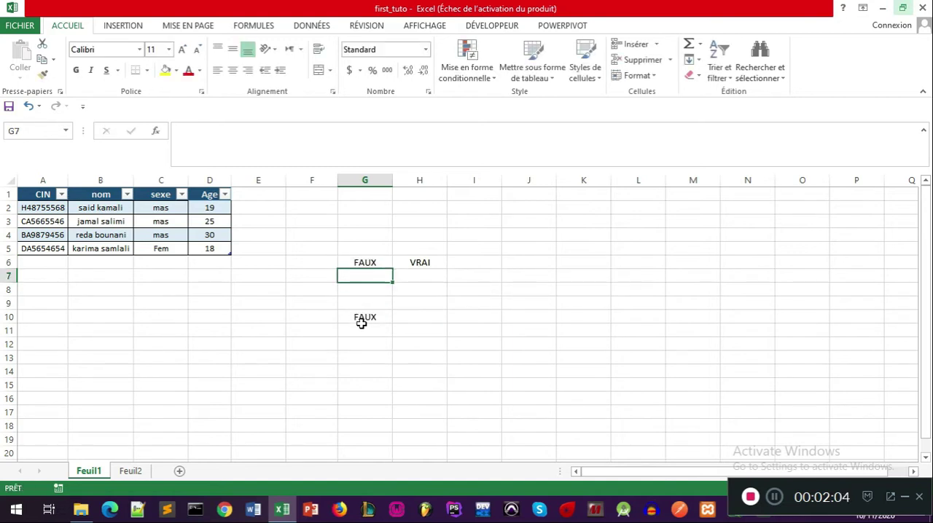
Step: Replace the ET function in cell G10 with OU so the formula is =OU(G6,H6)
{"action": "left_click", "coordinate": [363, 328]}
{"action": "left_click", "coordinate": [364, 263]}
{"action": "left_click", "coordinate": [364, 316]}
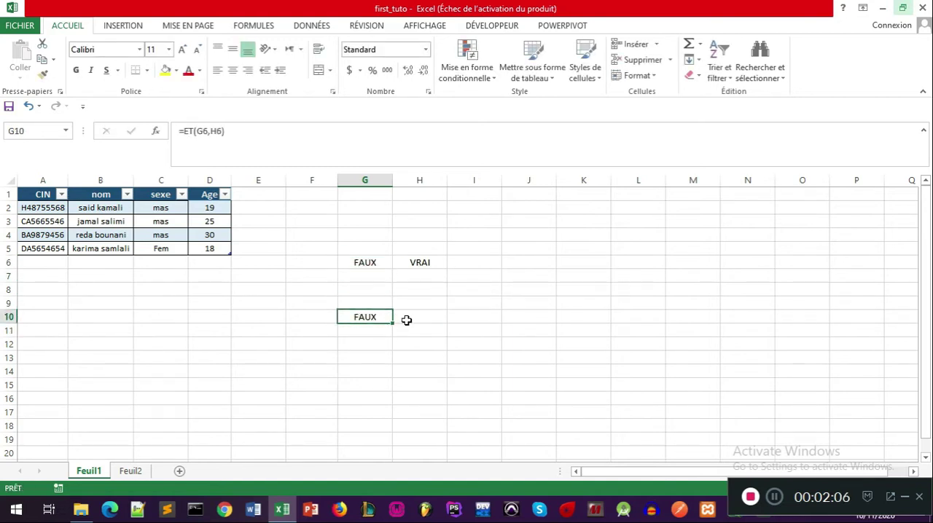
{"action": "left_click", "coordinate": [185, 131]}
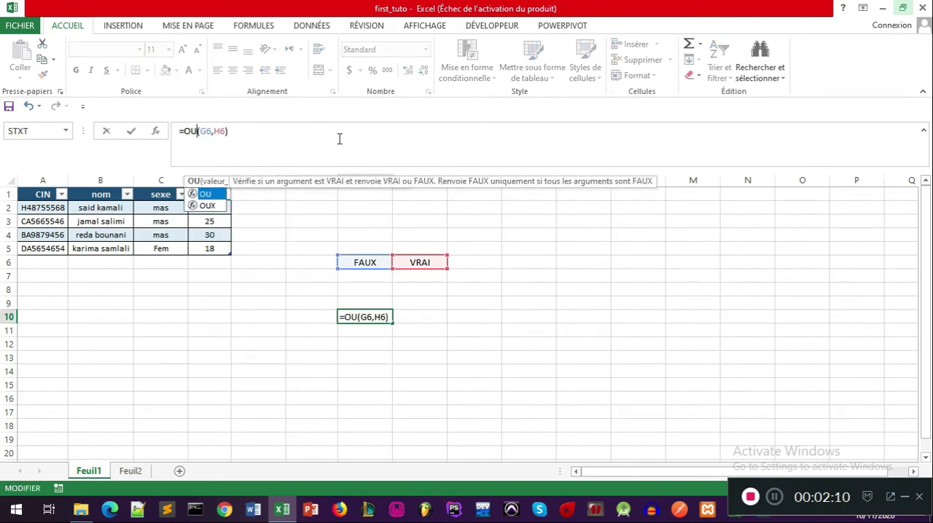
{"action": "key", "text": "Return"}
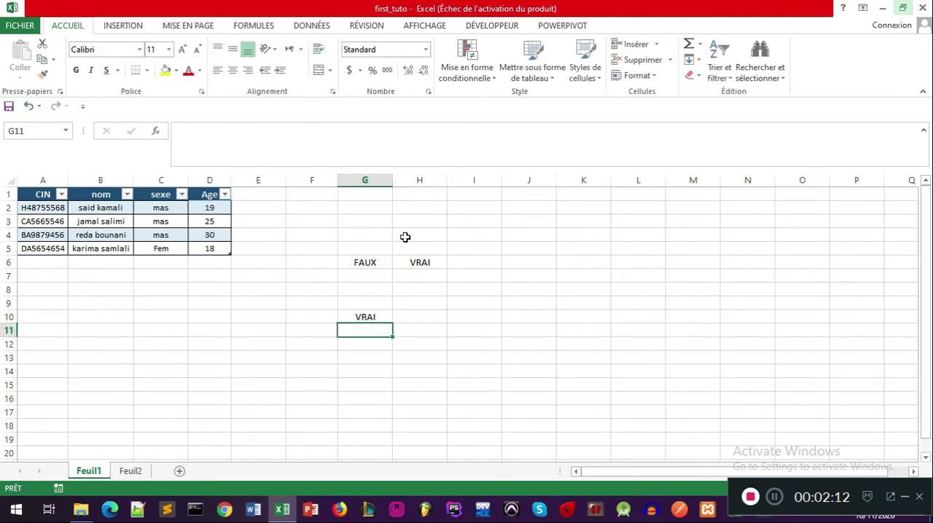
Step: Review the logical values in G6 and H6 and the OU formula in G10
{"action": "left_click", "coordinate": [373, 267]}
{"action": "left_click", "coordinate": [407, 266]}
{"action": "left_click", "coordinate": [364, 319]}
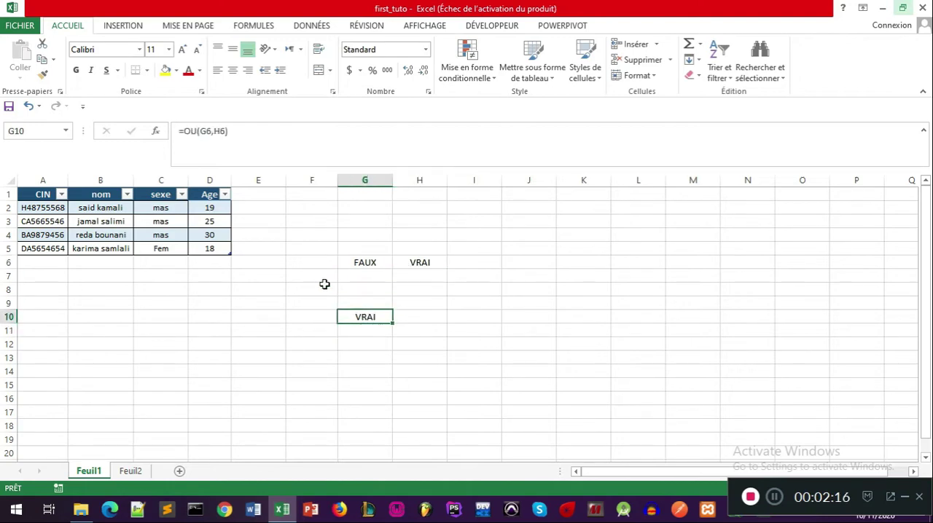
{"action": "left_click", "coordinate": [212, 131]}
{"action": "key", "text": "Escape"}
Step: Change the formula in cell G6 to =VRAI and check the OU result in G10
{"action": "left_click", "coordinate": [378, 262]}
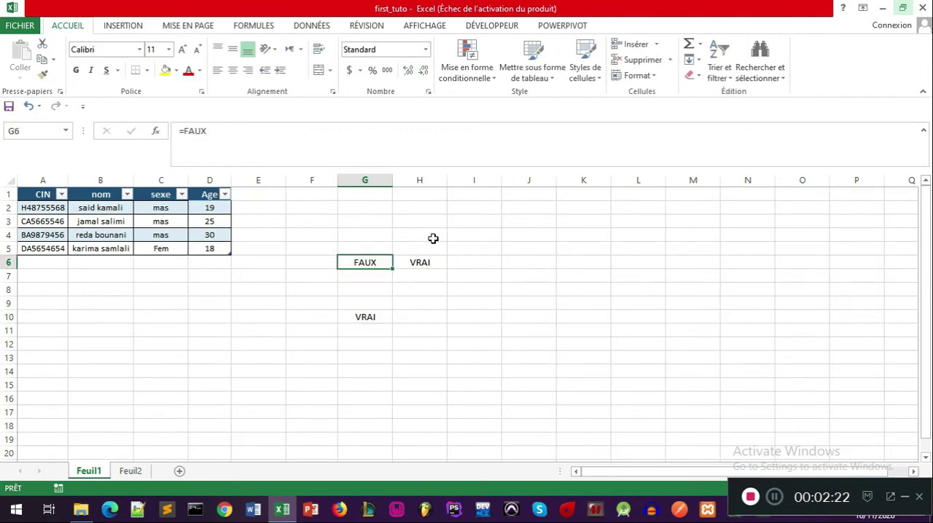
{"action": "left_click_drag", "start_coordinate": [215, 131], "coordinate": [184, 130]}
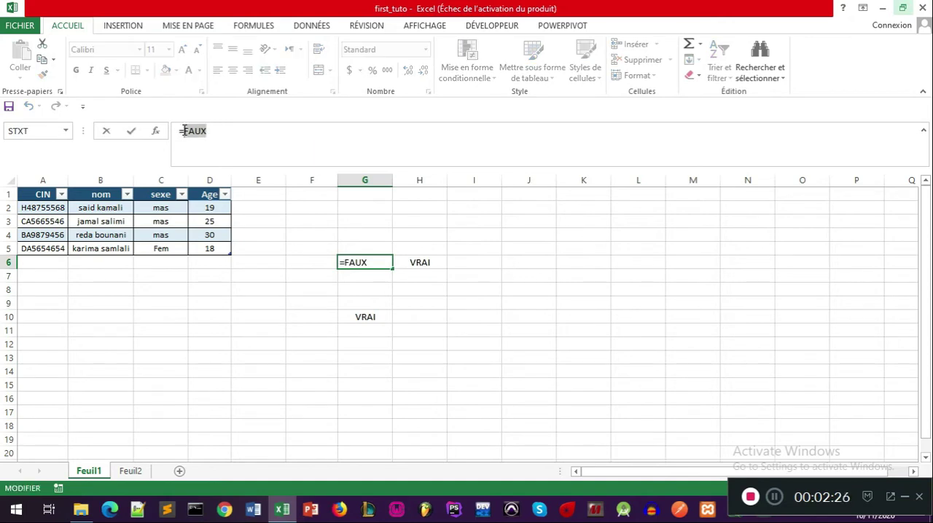
{"action": "type", "text": "V"}
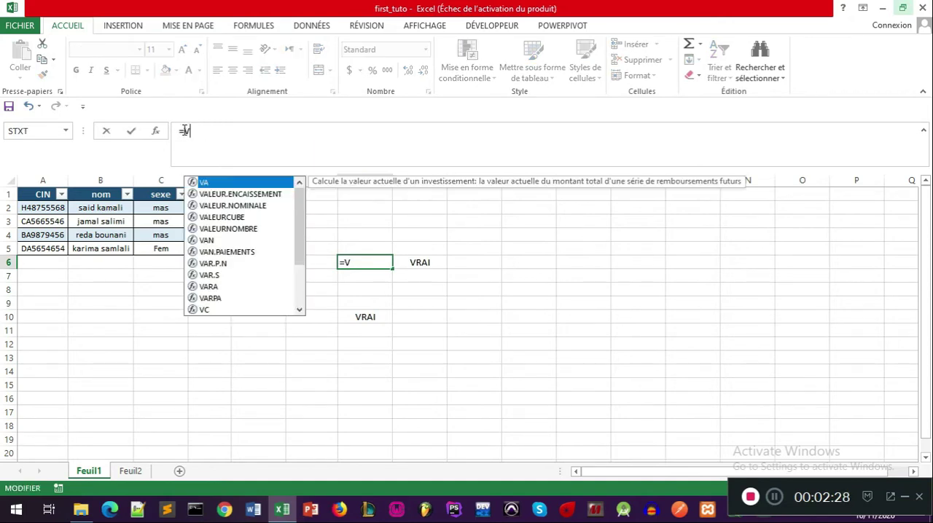
{"action": "key", "text": "BackSpace"}
{"action": "type", "text": "VR"}
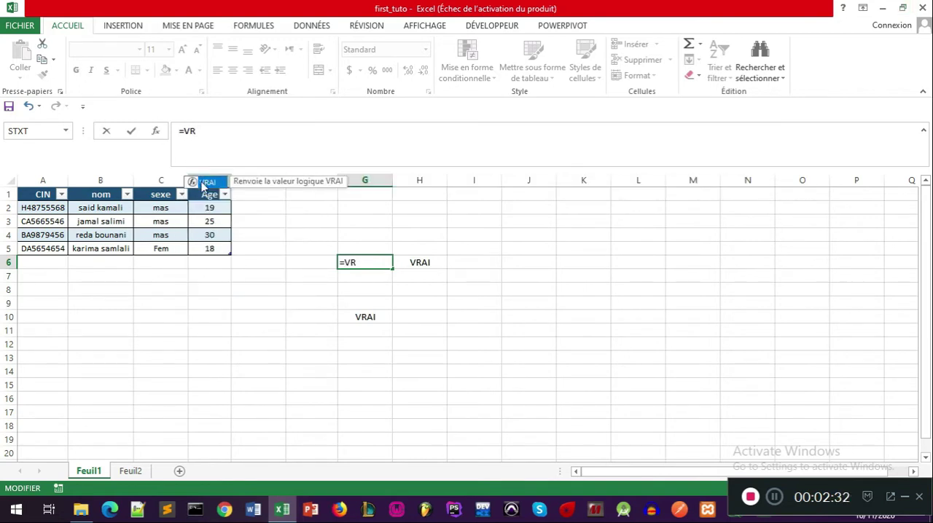
{"action": "type", "text": "AI"}
{"action": "key", "text": "Return"}
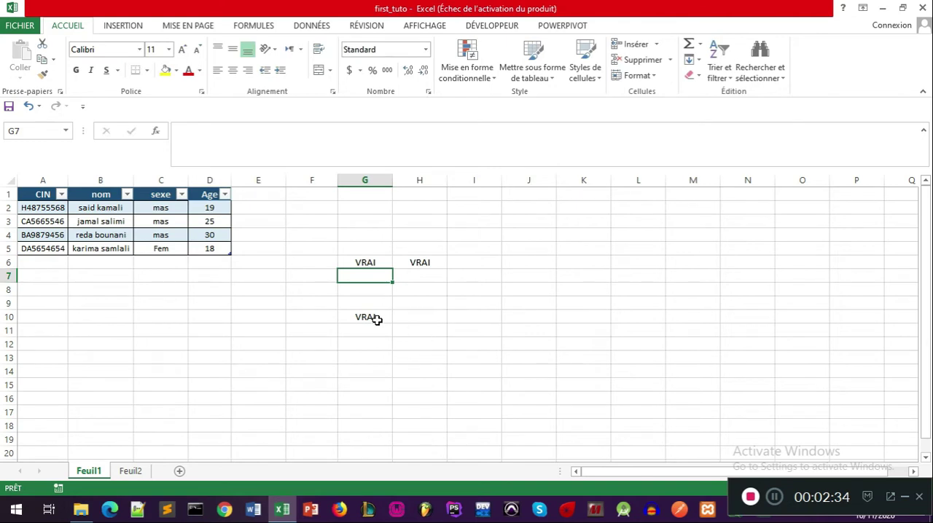
{"action": "left_click", "coordinate": [374, 319]}
Step: Set the formula in cell G6 back to =FAUX
{"action": "double_click", "coordinate": [373, 265]}
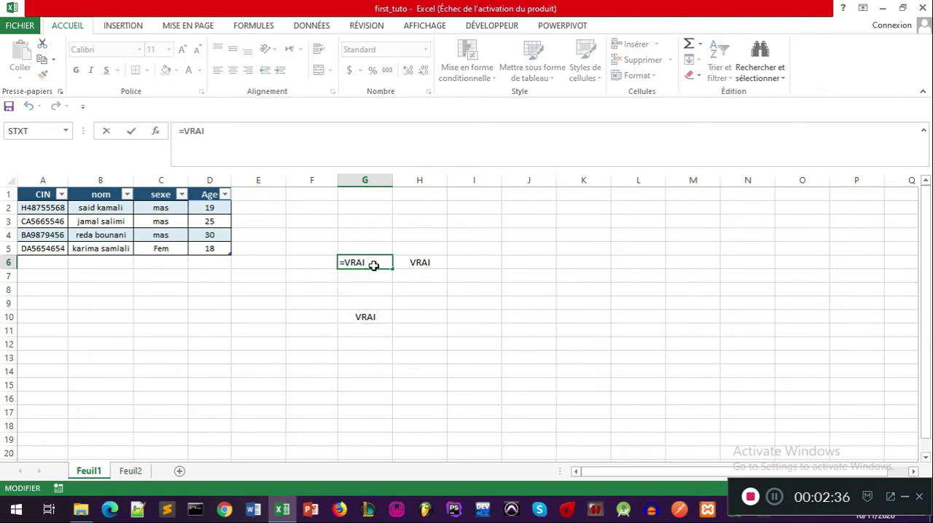
{"action": "key", "text": "BackSpace"}
{"action": "key", "text": "BackSpace"}
{"action": "key", "text": "BackSpace"}
{"action": "key", "text": "BackSpace"}
{"action": "type", "text": "Fa"}
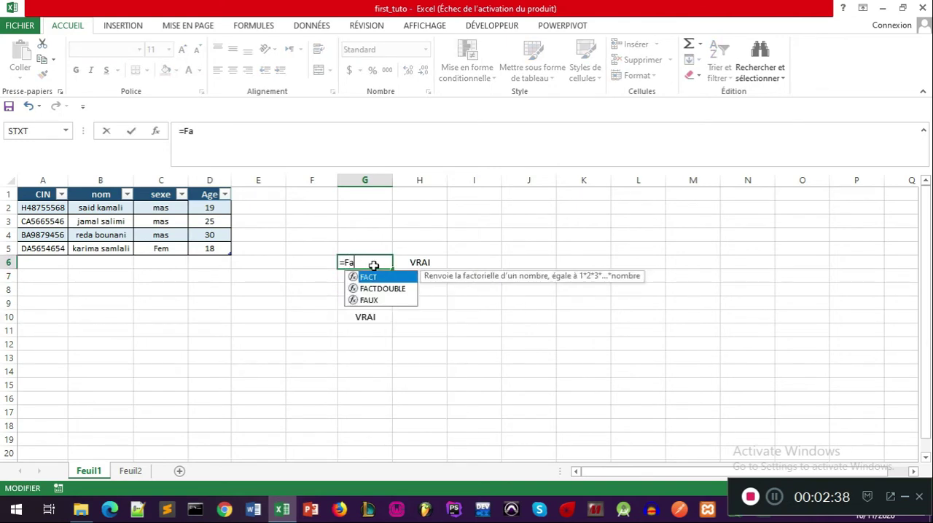
{"action": "double_click", "coordinate": [367, 299]}
{"action": "key", "text": "BackSpace"}
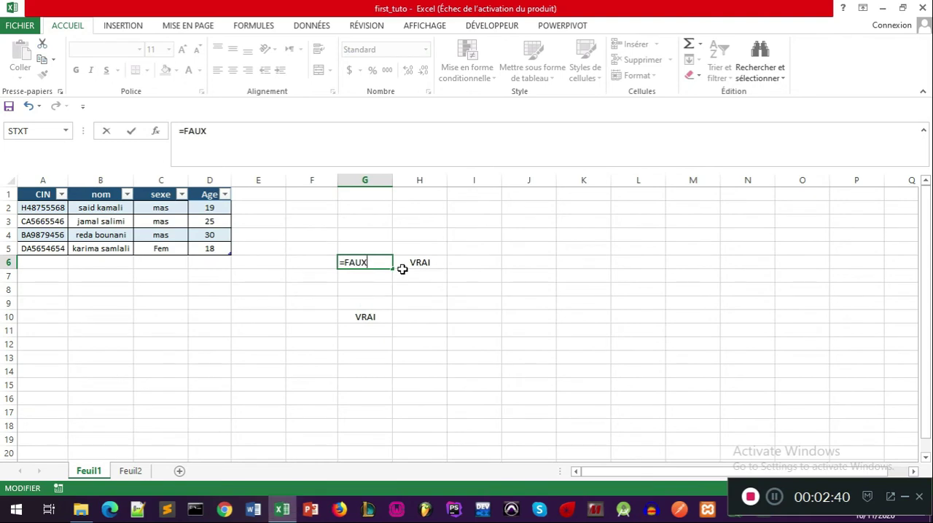
{"action": "key", "text": "Return"}
Step: Reuse FAUX from the G6 formula to change the formula in cell H6 to =FAUX
{"action": "left_click", "coordinate": [373, 261]}
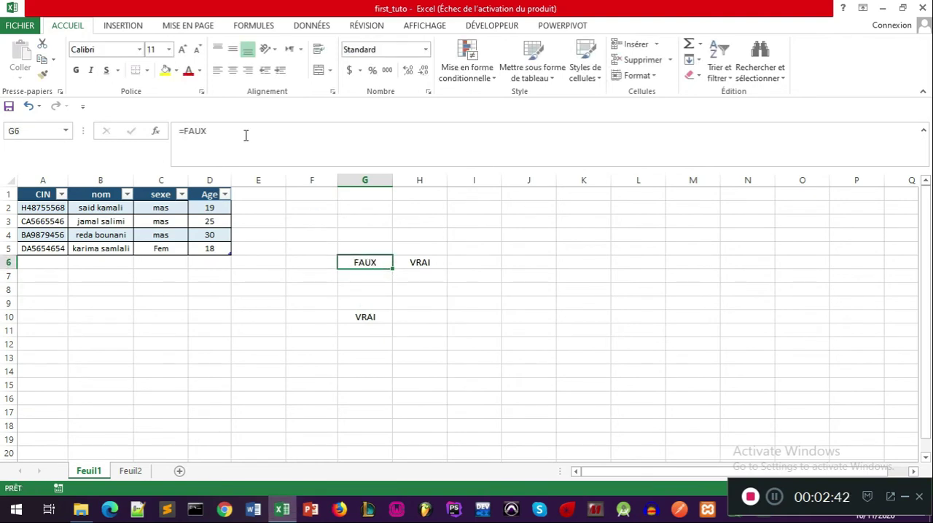
{"action": "double_click", "coordinate": [186, 131]}
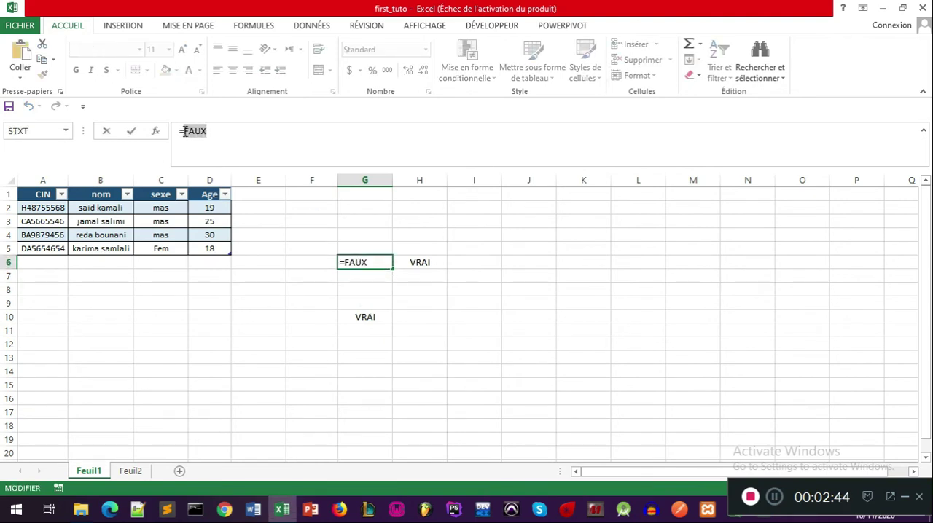
{"action": "key", "text": "Escape"}
{"action": "left_click", "coordinate": [428, 261]}
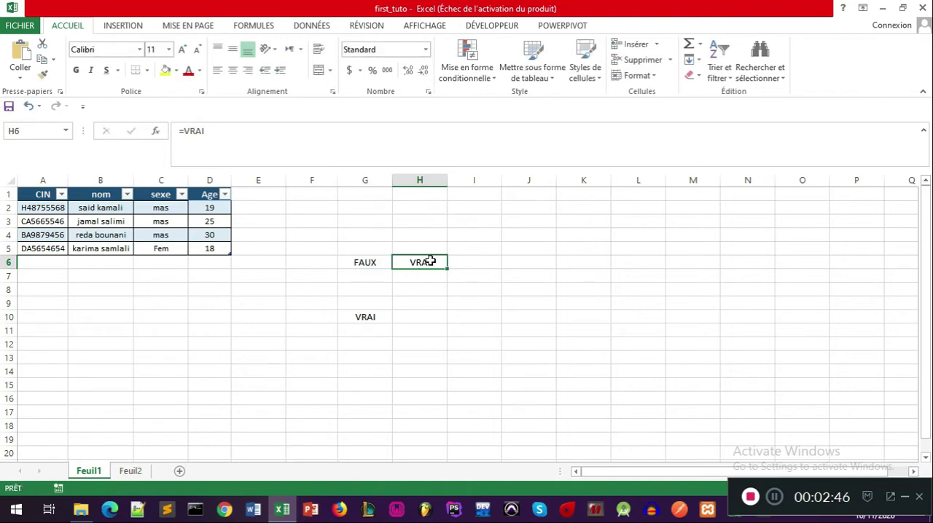
{"action": "double_click", "coordinate": [429, 261]}
{"action": "key", "text": "BackSpace"}
{"action": "key", "text": "BackSpace"}
{"action": "key", "text": "BackSpace"}
{"action": "key", "text": "BackSpace"}
{"action": "type", "text": "FAUX"}
{"action": "key", "text": "Return"}
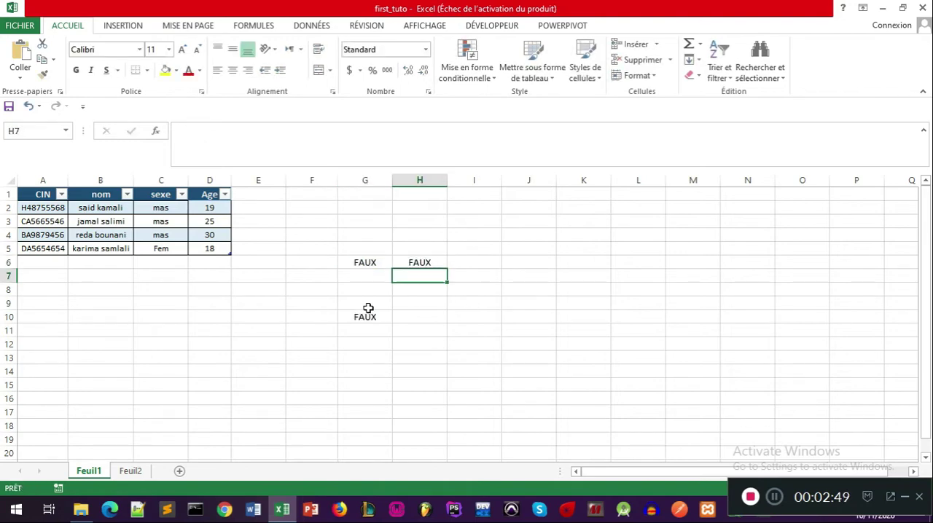
Step: Check the OU formula in G10 and clear the contents of the range G6:H12
{"action": "left_click", "coordinate": [362, 315]}
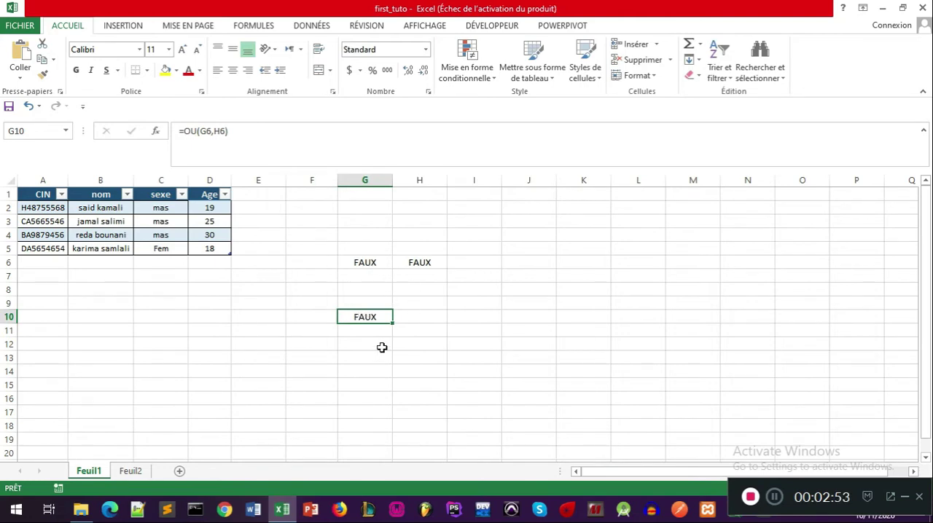
{"action": "left_click", "coordinate": [350, 354]}
{"action": "left_click", "coordinate": [386, 321]}
{"action": "left_click_drag", "start_coordinate": [429, 344], "coordinate": [360, 268]}
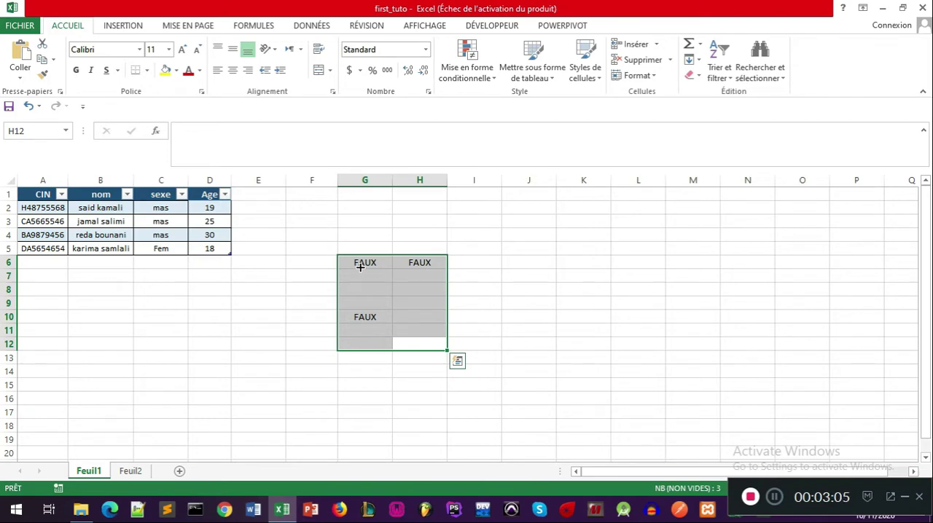
{"action": "key", "text": "Delete"}
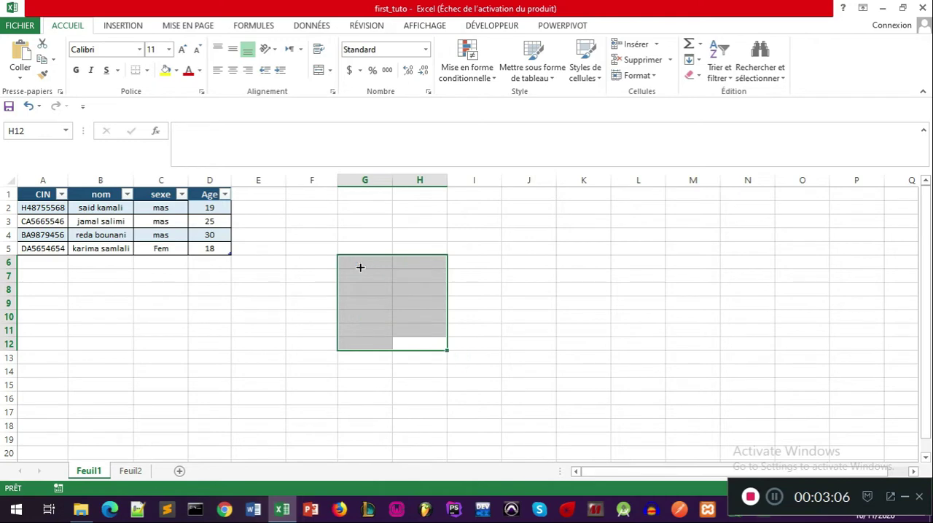
{"action": "left_click", "coordinate": [383, 250]}
{"action": "key", "text": "Left"}
{"action": "key", "text": "Down"}
{"action": "key", "text": "Down"}
{"action": "key", "text": "Down"}
{"action": "left_click", "coordinate": [353, 264]}
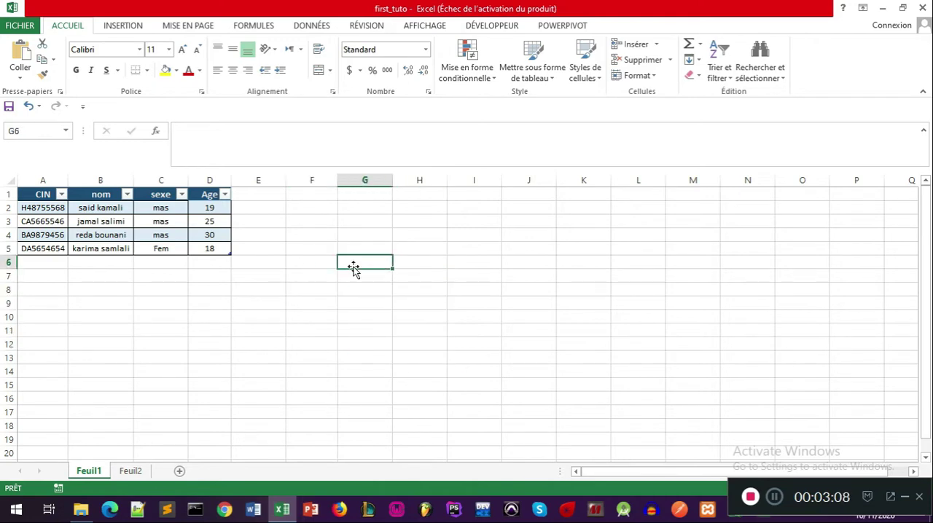
{"action": "type", "text": "="}
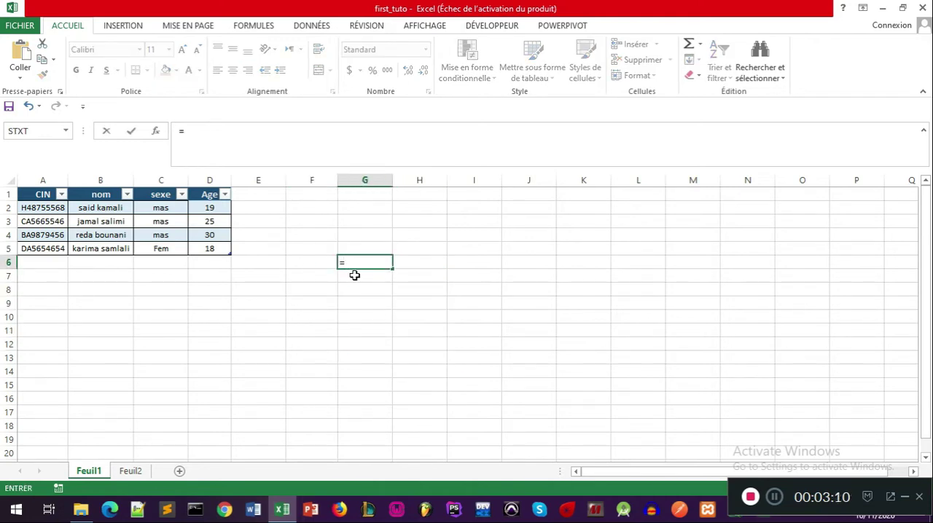
{"action": "type", "text": "si()"}
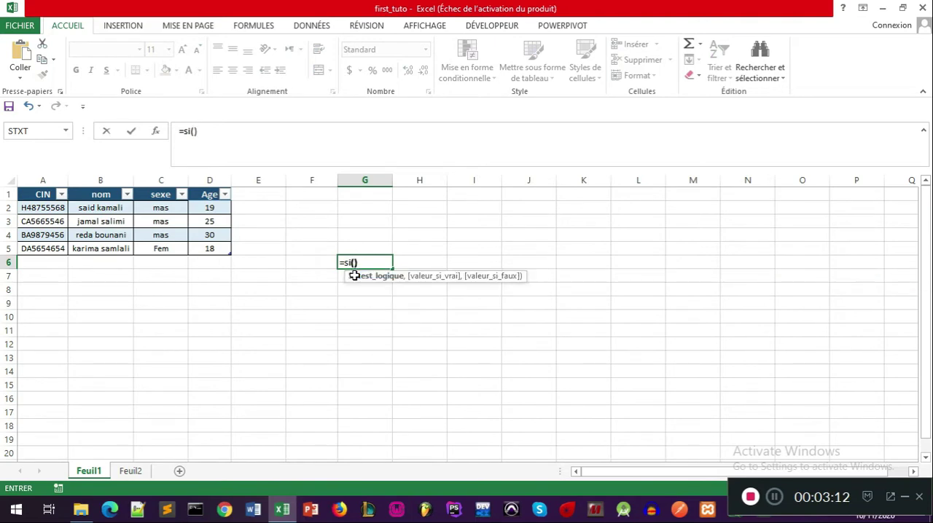
{"action": "left_click", "coordinate": [356, 262]}
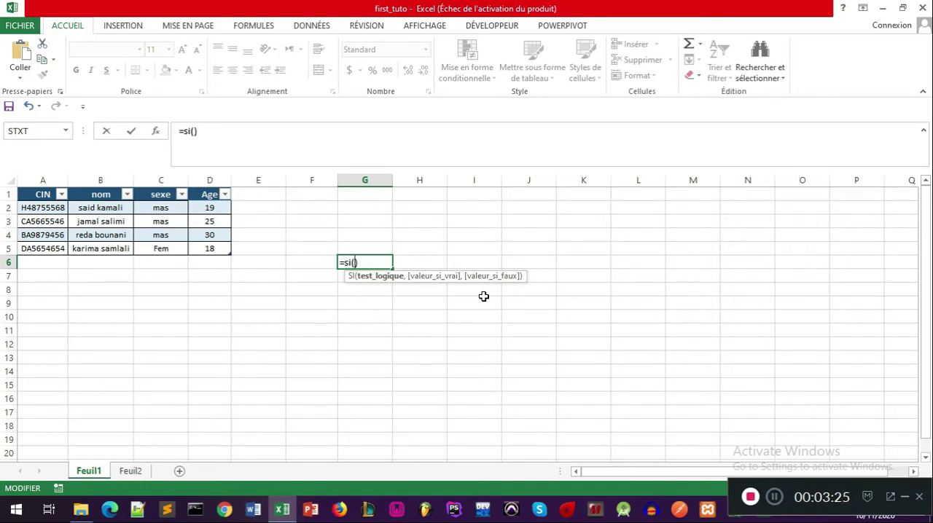
{"action": "key", "text": "Escape"}
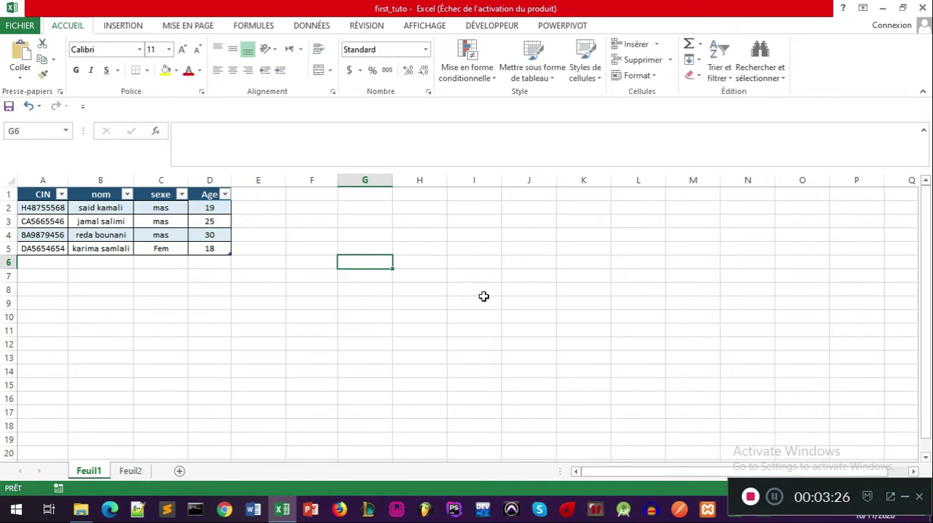
Step: Add a column headed "note" to the table by entering the header in cell E1
{"action": "left_click", "coordinate": [275, 247]}
{"action": "left_click", "coordinate": [271, 212]}
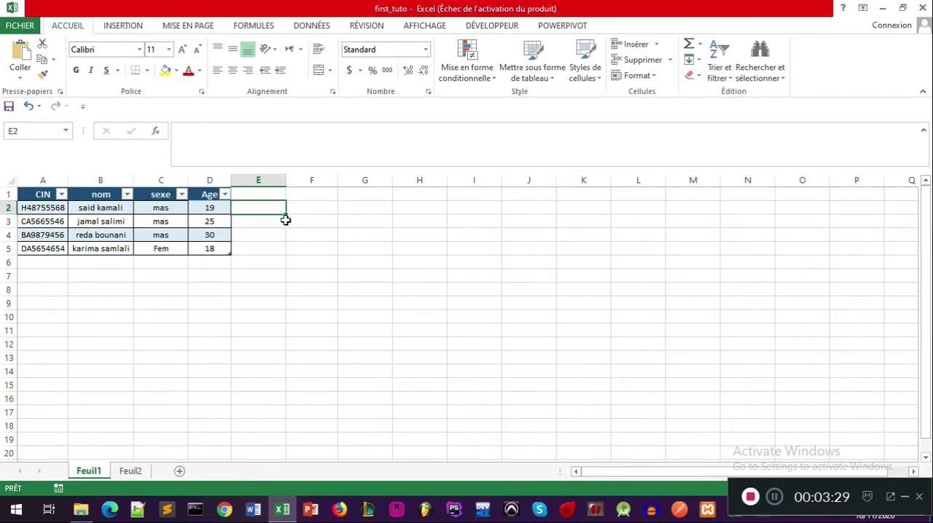
{"action": "left_click", "coordinate": [255, 193]}
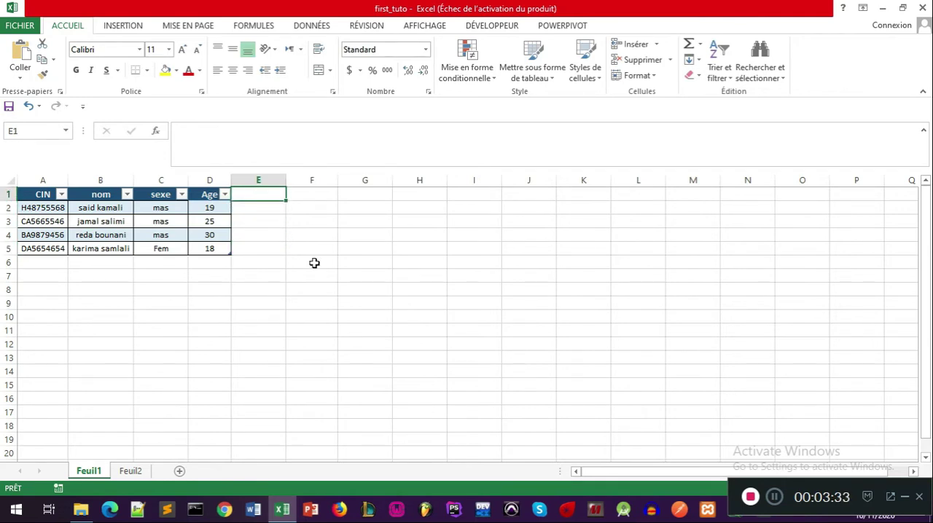
{"action": "type", "text": "note"}
{"action": "key", "text": "Return"}
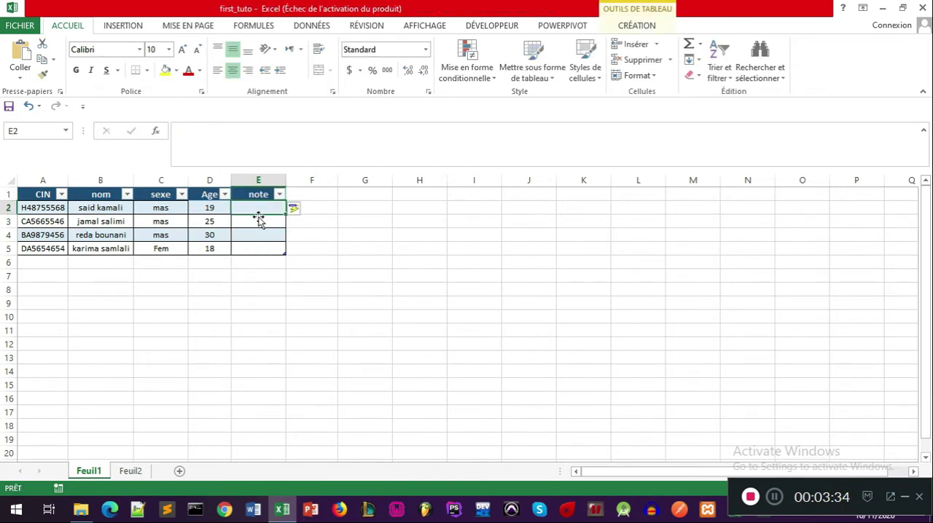
Step: Fill the note column in E2:E5 with the values 5, 10, 15 and 20
{"action": "type", "text": "5"}
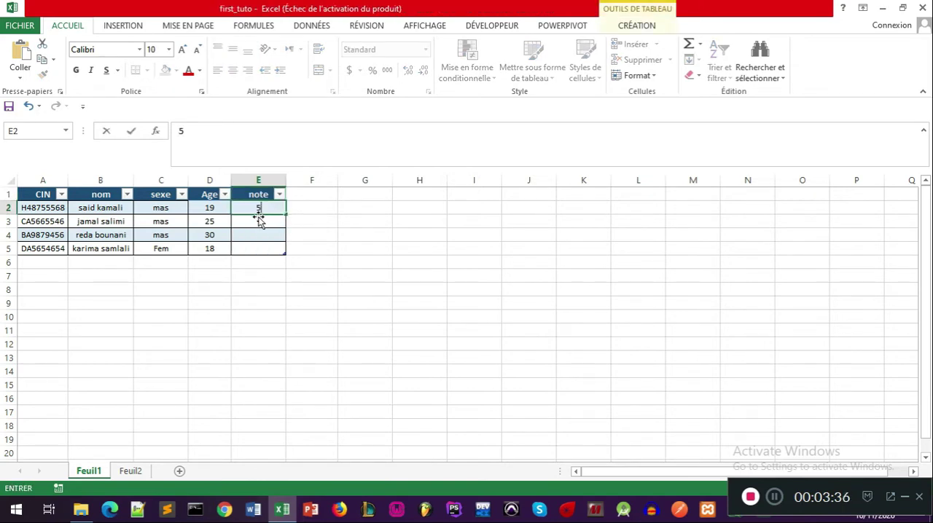
{"action": "key", "text": "Return"}
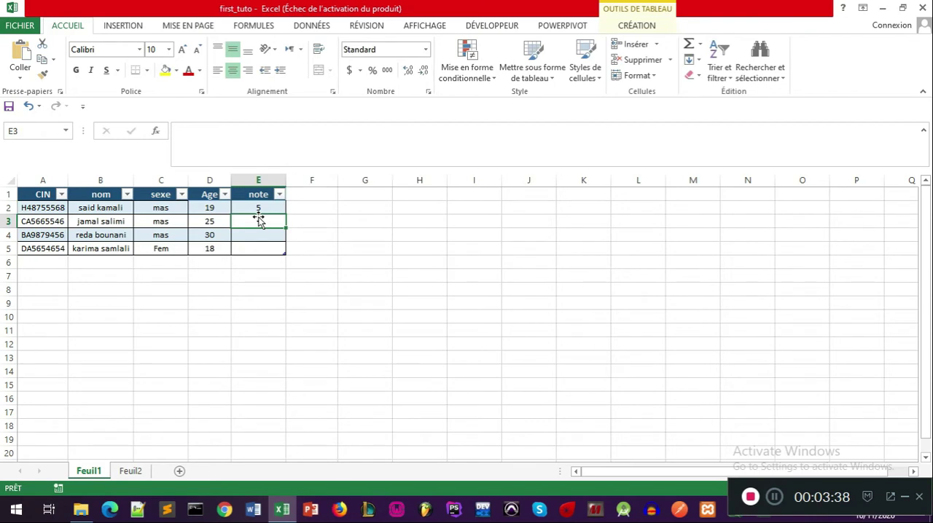
{"action": "type", "text": "4"}
{"action": "key", "text": "Return"}
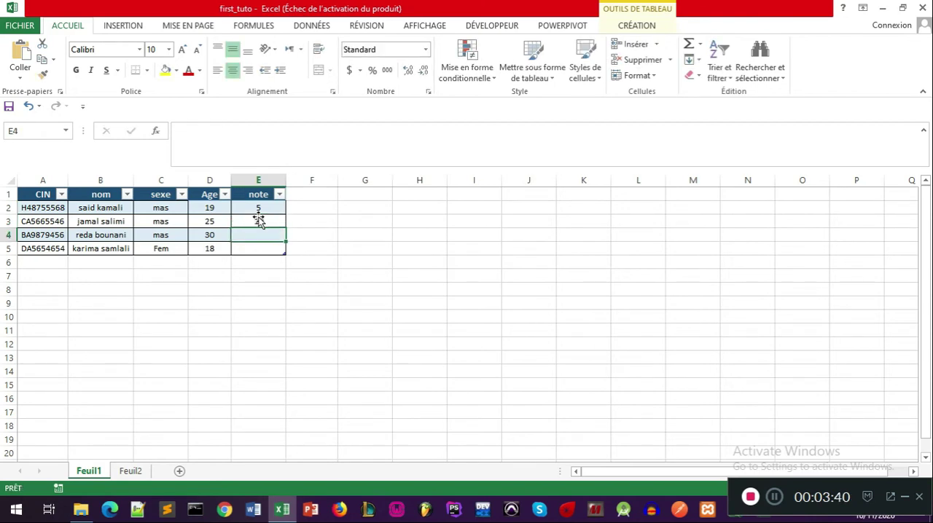
{"action": "type", "text": "15"}
{"action": "key", "text": "Return"}
{"action": "type", "text": "1"}
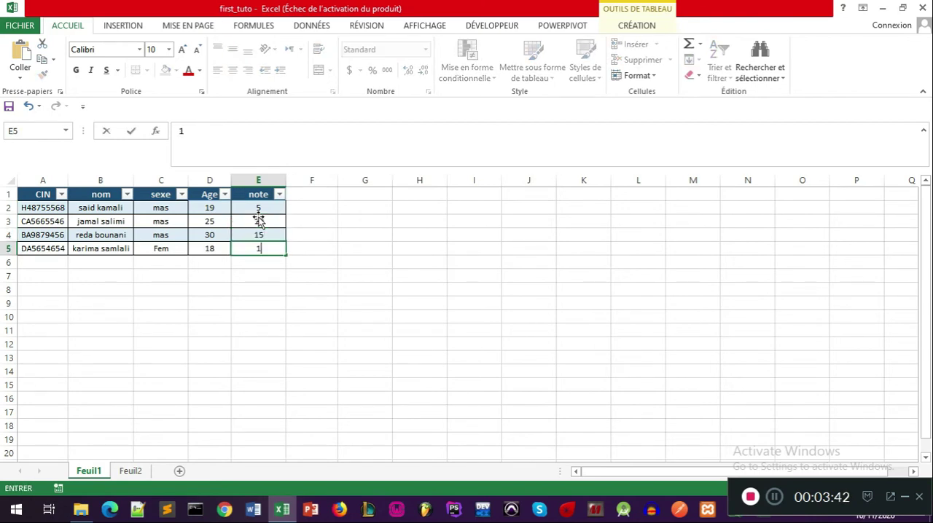
{"action": "key", "text": "BackSpace"}
{"action": "type", "text": "20"}
{"action": "key", "text": "Return"}
Step: Add a column headed "test" to the table by entering the header in cell F1
{"action": "left_click", "coordinate": [344, 207]}
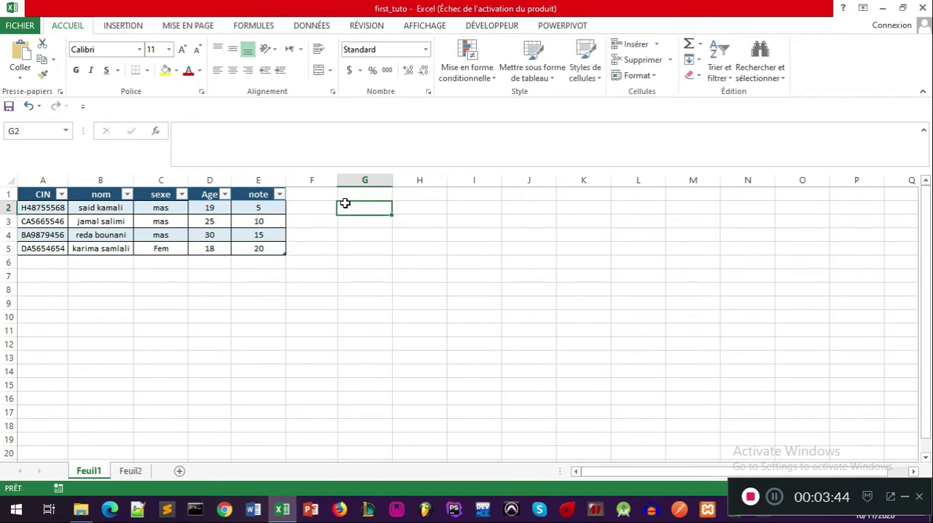
{"action": "left_click", "coordinate": [312, 204]}
{"action": "left_click", "coordinate": [316, 193]}
{"action": "type", "text": "test"}
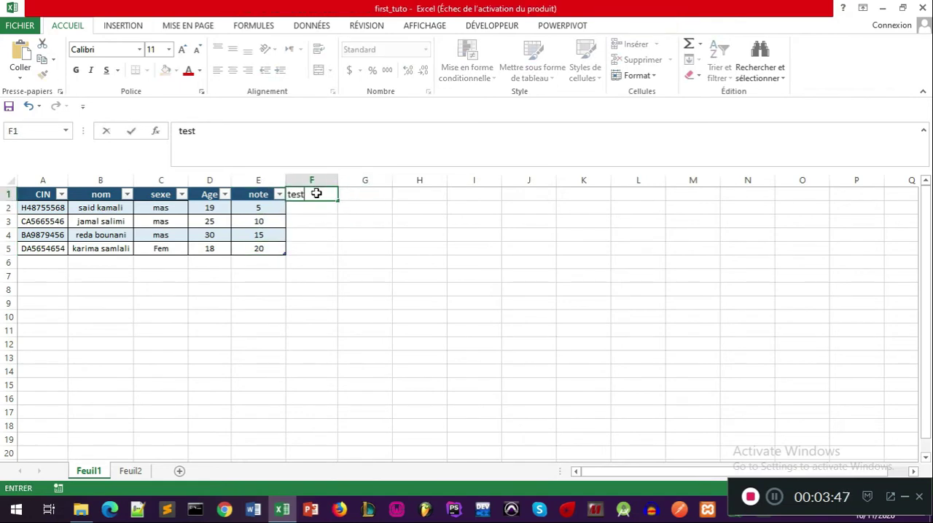
{"action": "key", "text": "Return"}
Step: Start an SI formula in F2 whose logical test checks whether the row's note is >=10
{"action": "type", "text": "=si"}
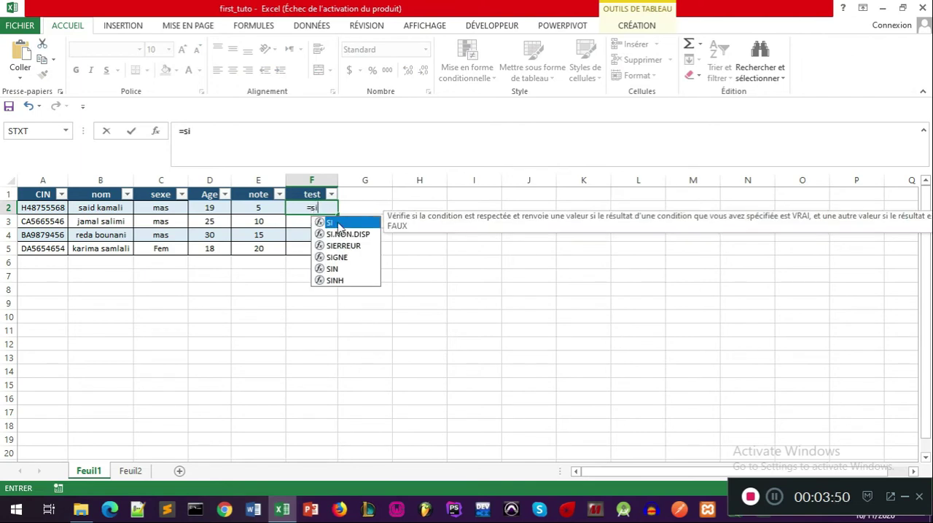
{"action": "double_click", "coordinate": [337, 223]}
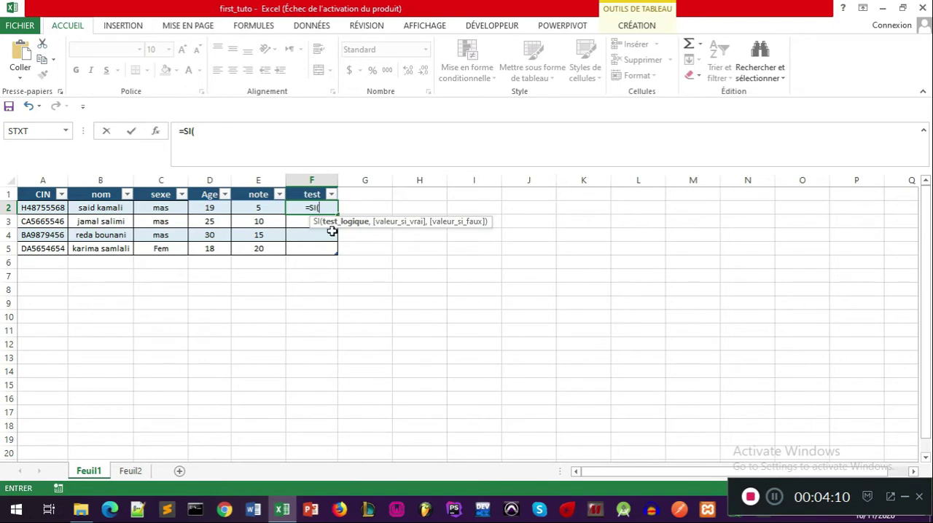
{"action": "left_click", "coordinate": [256, 207]}
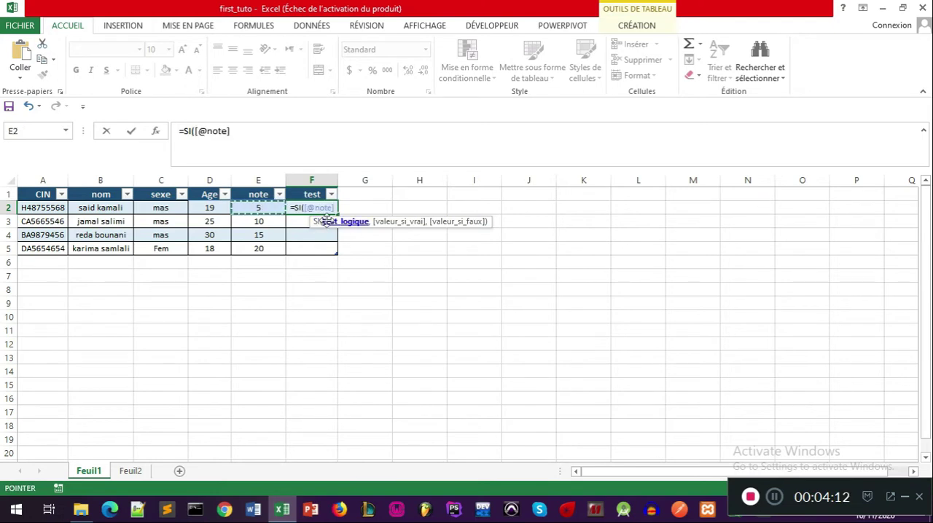
{"action": "type", "text": ">"}
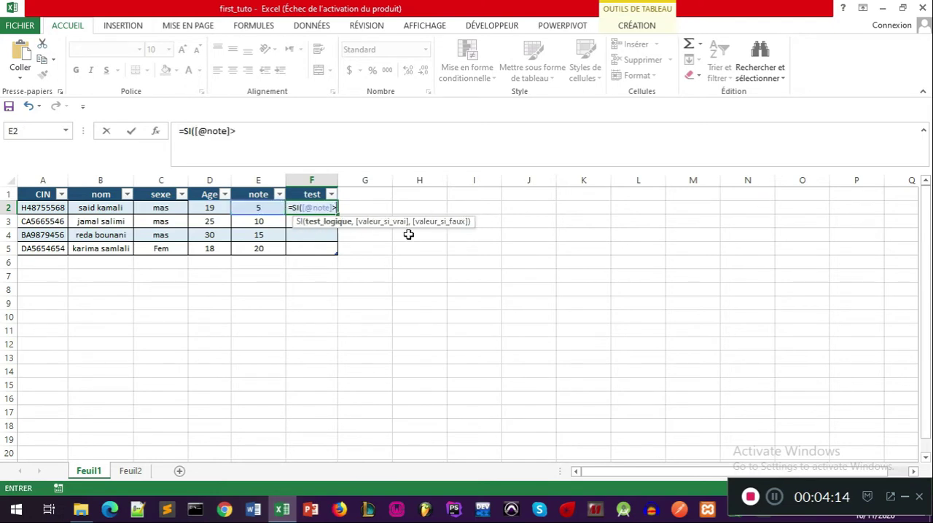
{"action": "type", "text": "="}
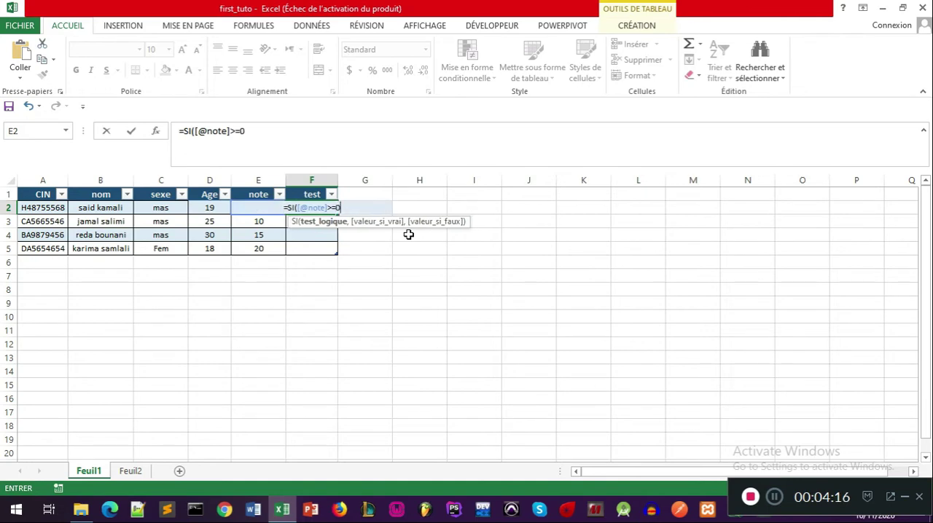
{"action": "type", "text": "10,\""}
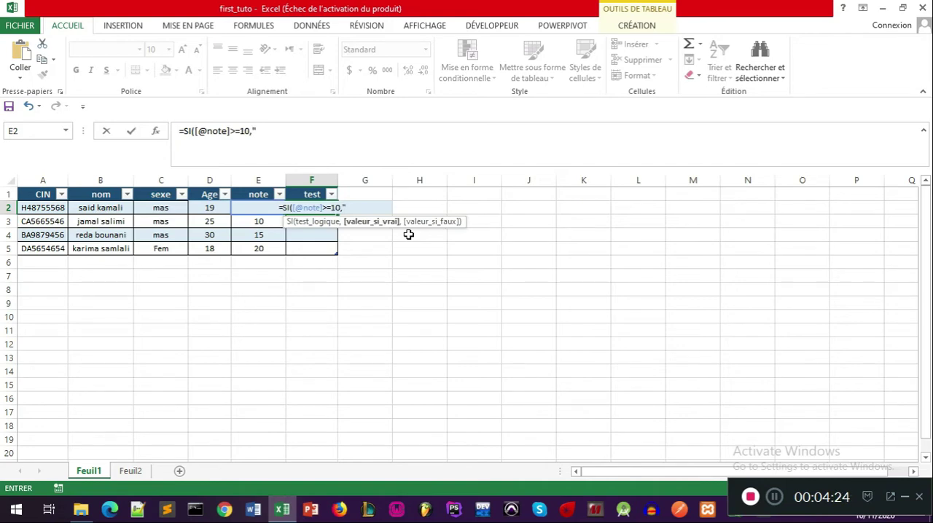
Step: Complete the SI formula in F2 so it returns VRAI when the test is met and FAUX otherwise
{"action": "key", "text": "BackSpace"}
{"action": "type", "text": "Vra"}
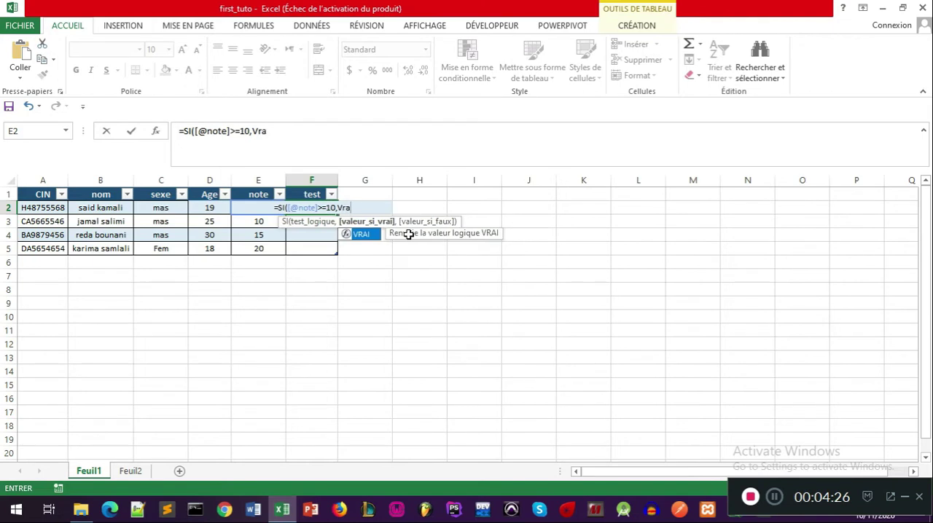
{"action": "double_click", "coordinate": [360, 233]}
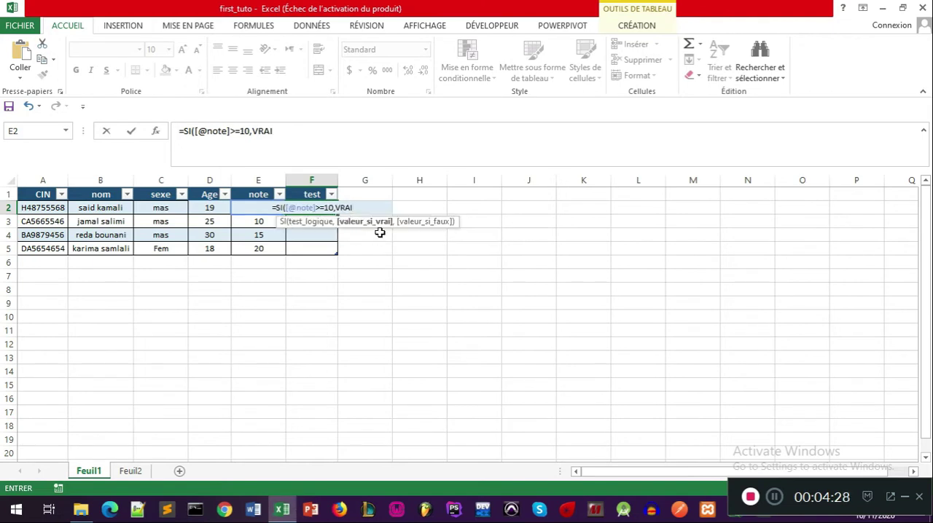
{"action": "type", "text": ","}
{"action": "type", "text": "Fa"}
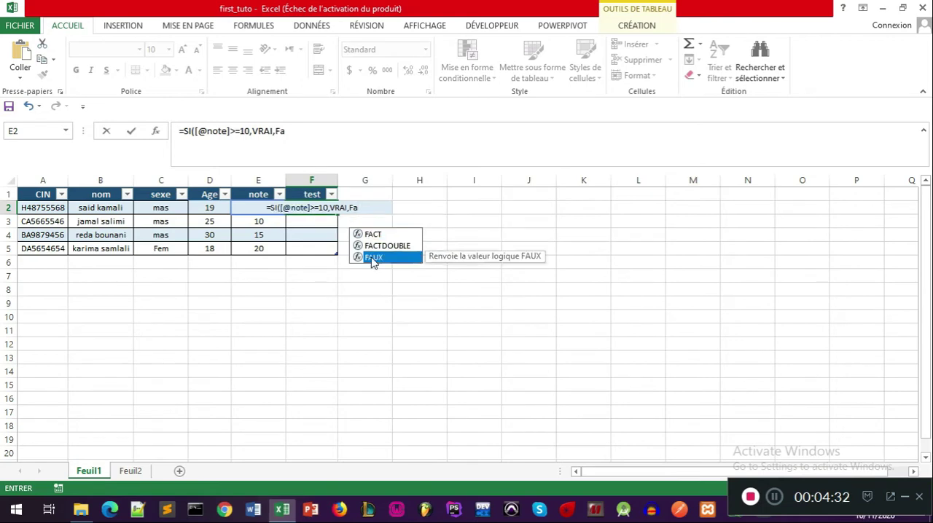
{"action": "double_click", "coordinate": [372, 258]}
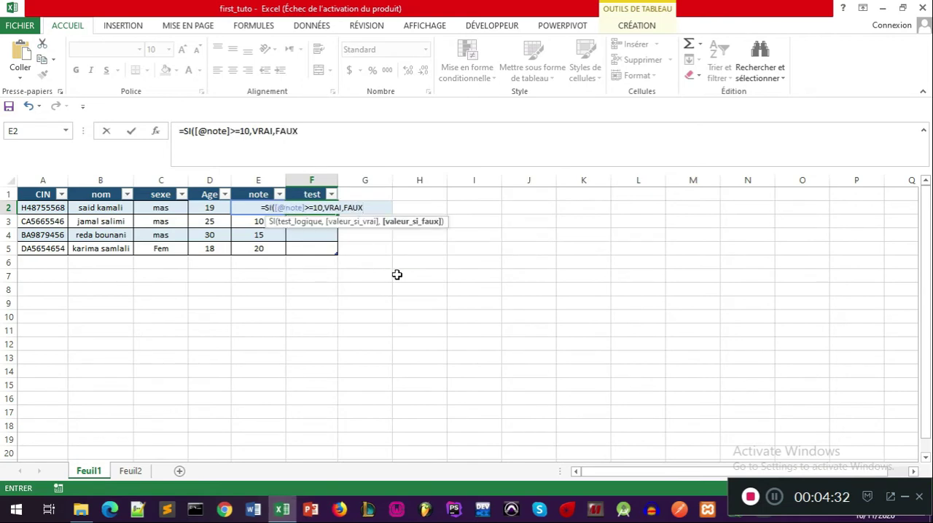
{"action": "type", "text": ")"}
{"action": "key", "text": "Return"}
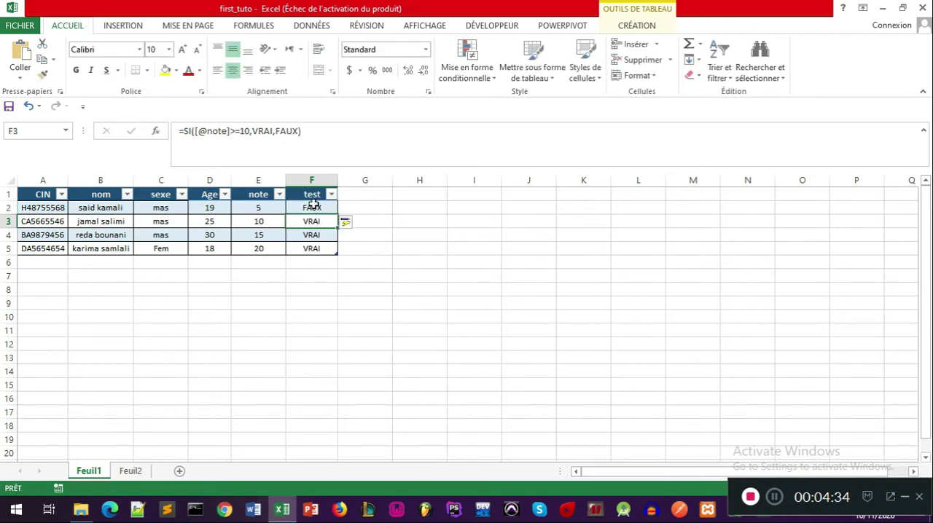
Step: Check the SI formula in F2 against the notes in E2:E5
{"action": "left_click", "coordinate": [313, 207]}
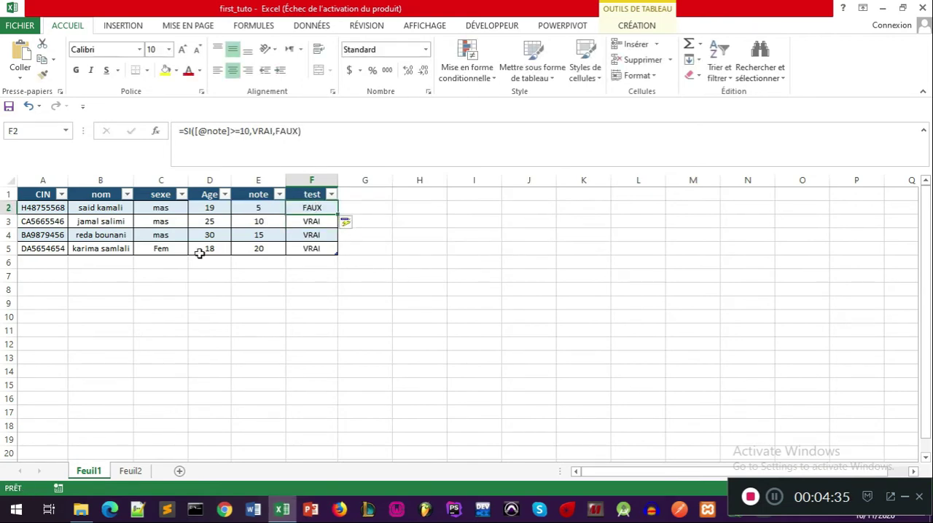
{"action": "left_click", "coordinate": [251, 207]}
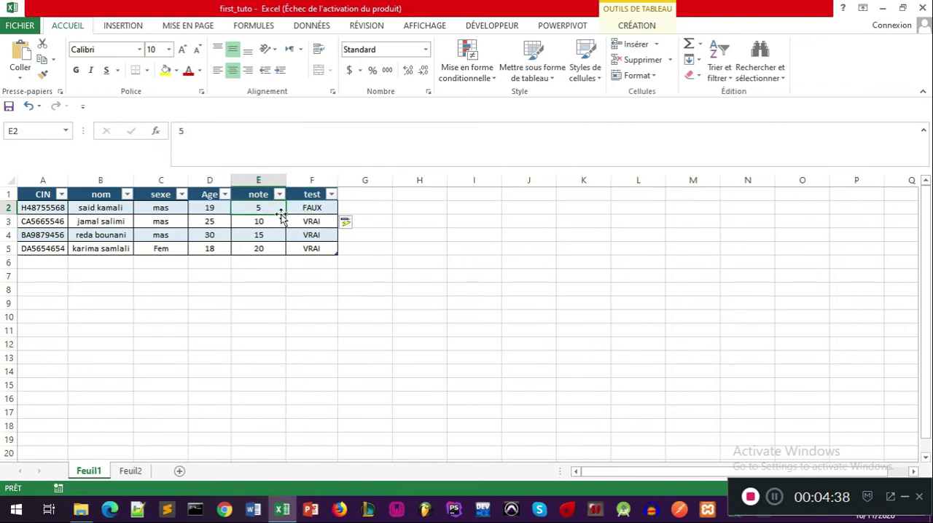
{"action": "left_click", "coordinate": [270, 222]}
{"action": "left_click", "coordinate": [265, 236]}
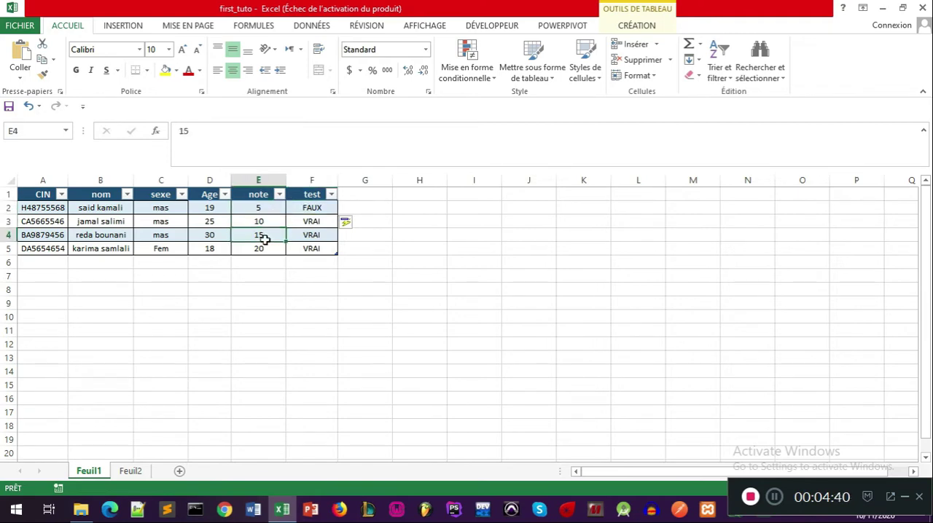
{"action": "left_click", "coordinate": [265, 248]}
Step: Try a note of 12 in E2 to test the SI formula, and undo that change
{"action": "left_click", "coordinate": [271, 210]}
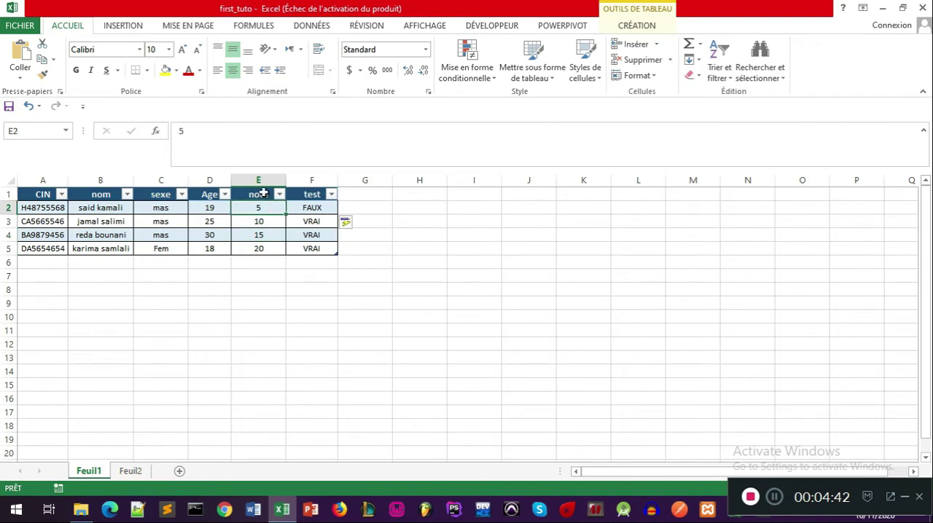
{"action": "left_click_drag", "start_coordinate": [199, 129], "coordinate": [140, 130]}
{"action": "type", "text": "12"}
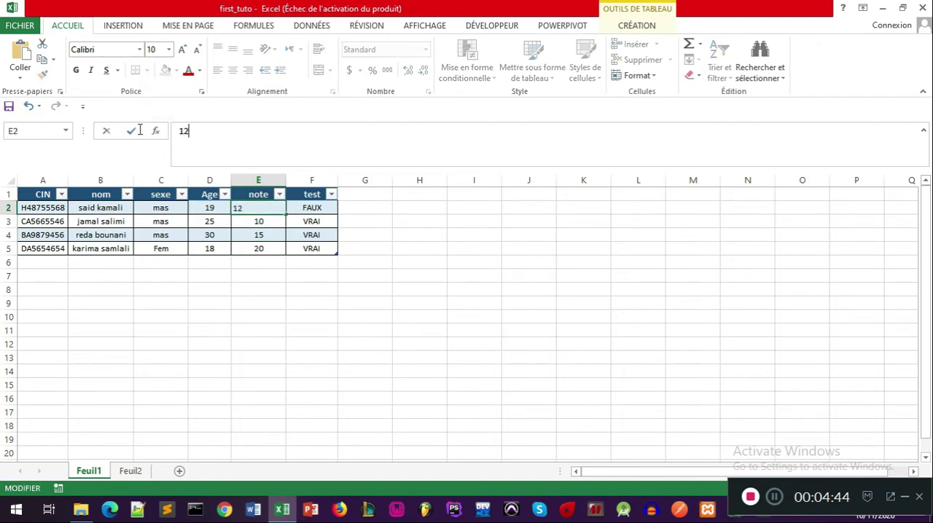
{"action": "key", "text": "Return"}
{"action": "left_click", "coordinate": [270, 209]}
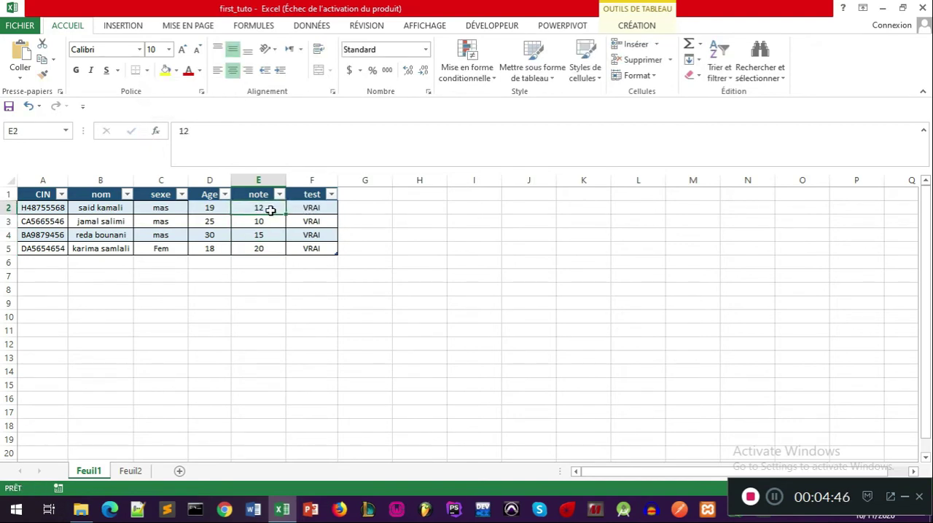
{"action": "key", "text": "ctrl+z"}
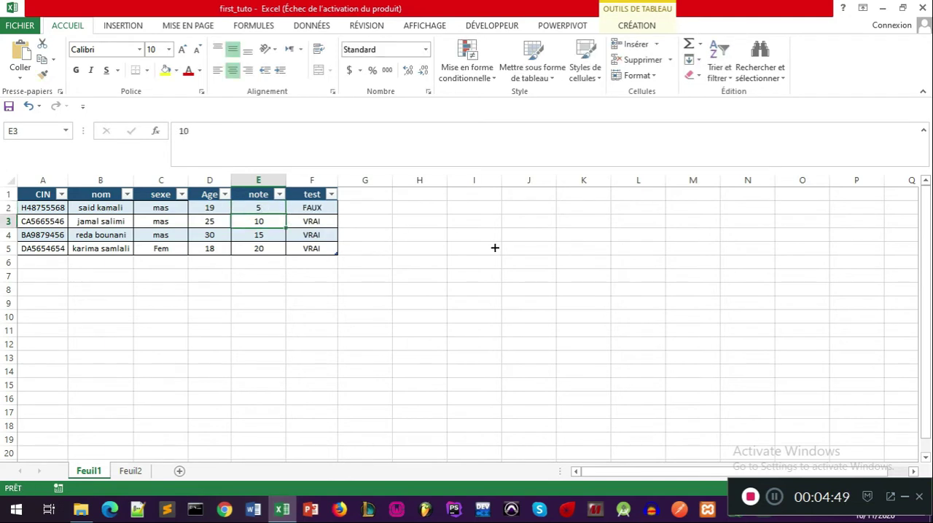
Step: Review the arguments of the SI formula in F2 without changing it
{"action": "left_click", "coordinate": [318, 209]}
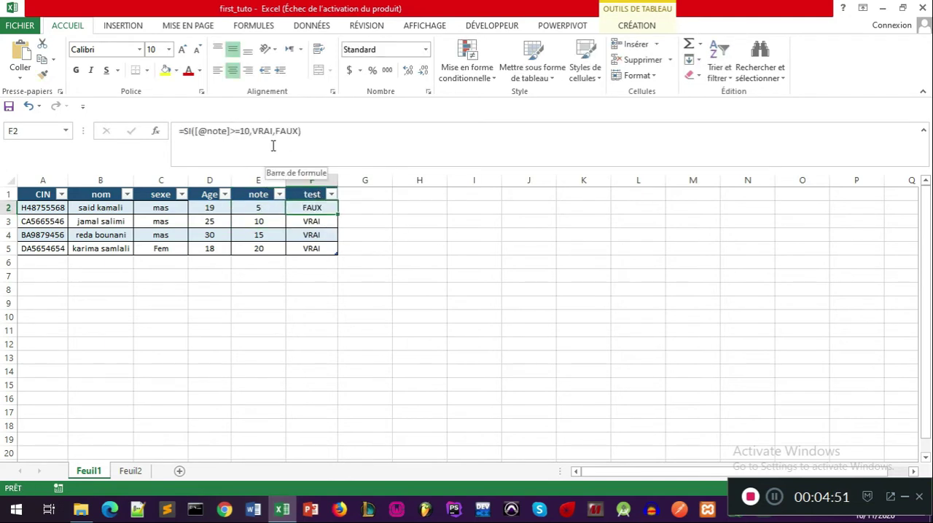
{"action": "left_click", "coordinate": [231, 133]}
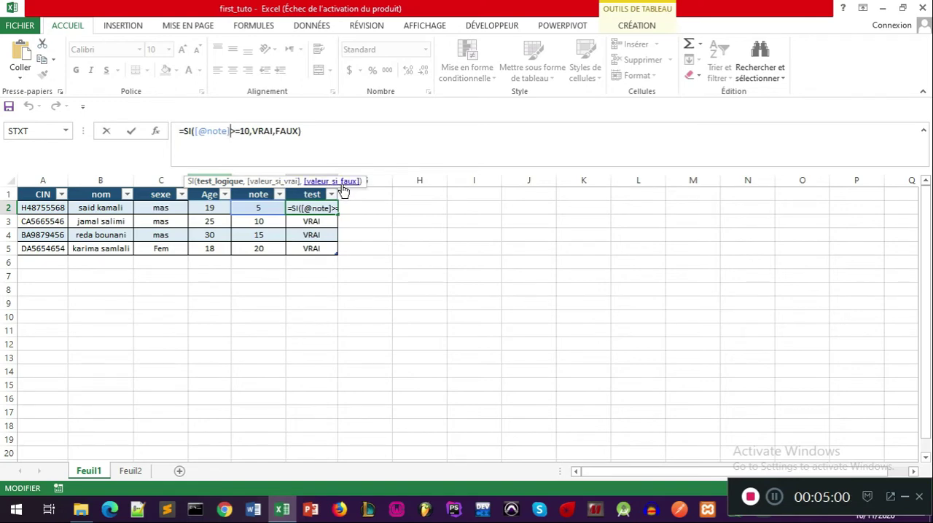
{"action": "left_click", "coordinate": [417, 226]}
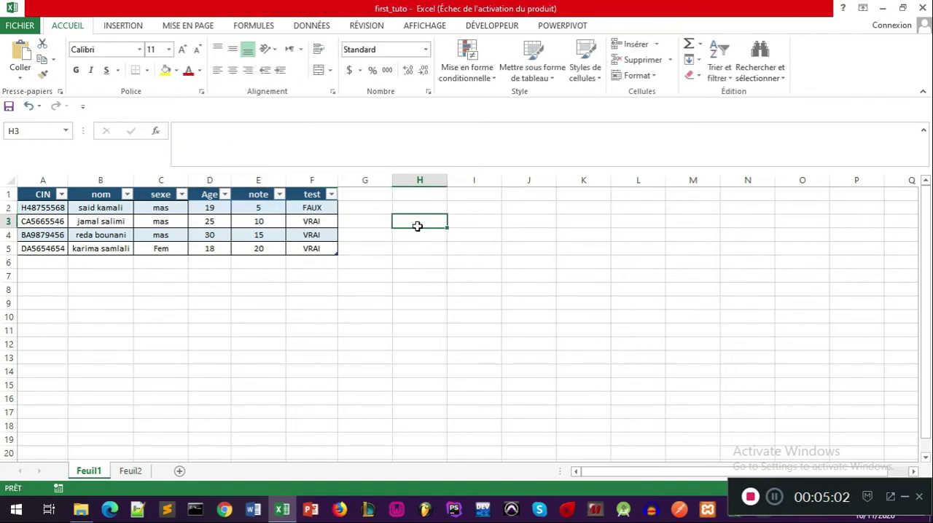
{"action": "left_click", "coordinate": [351, 209]}
{"action": "left_click", "coordinate": [383, 247]}
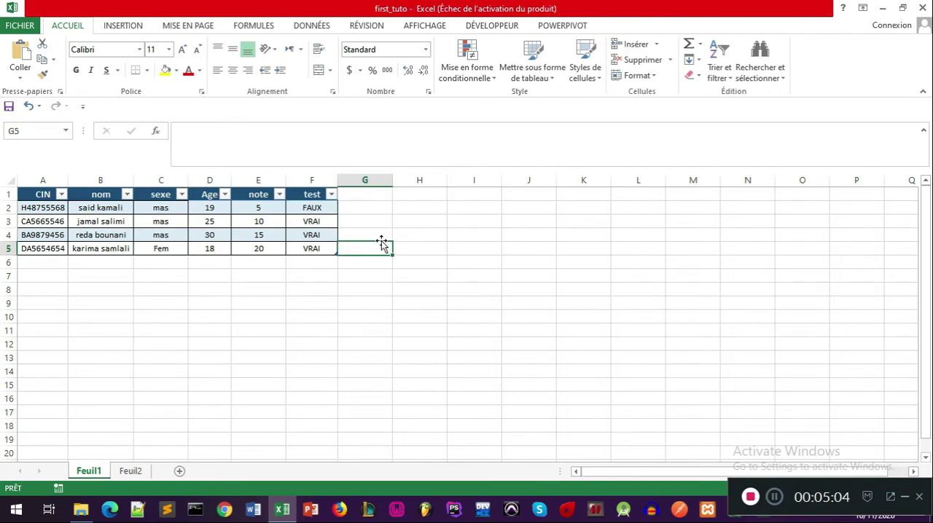
{"action": "left_click", "coordinate": [370, 219]}
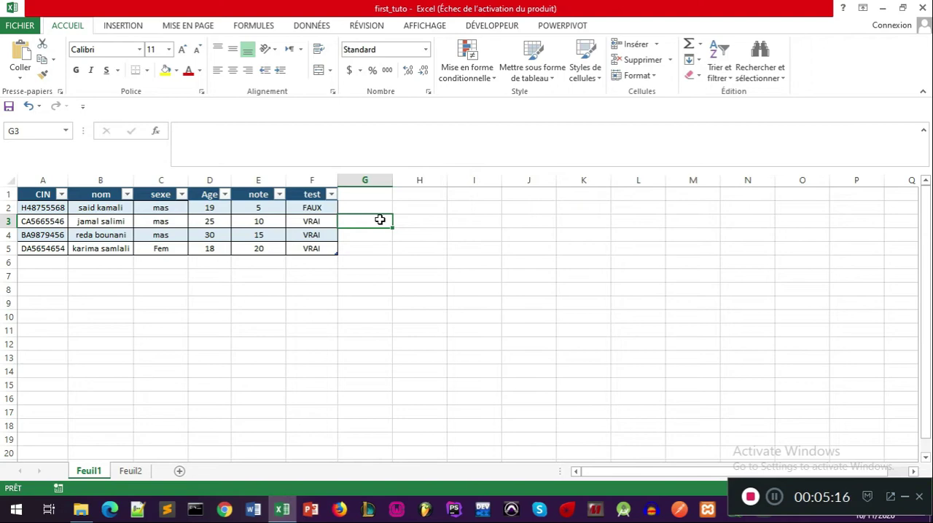
{"action": "left_click", "coordinate": [313, 208]}
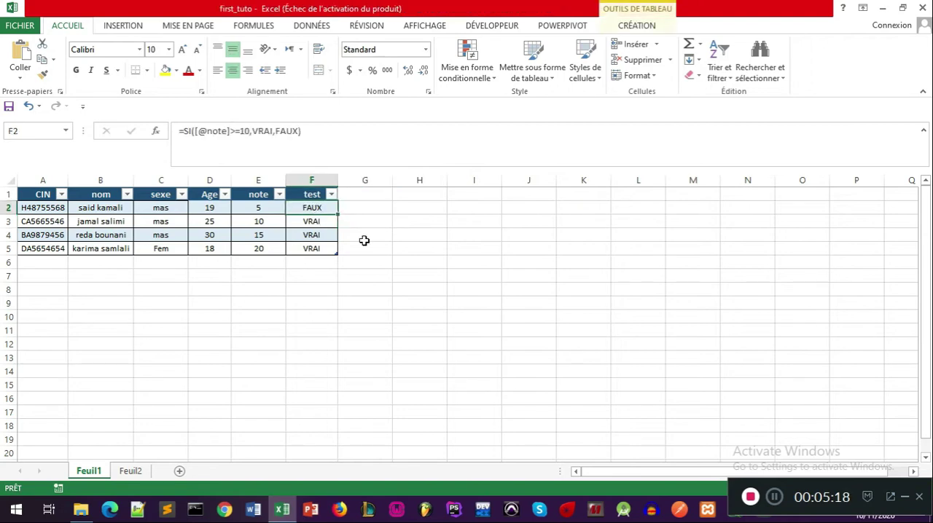
{"action": "left_click", "coordinate": [364, 211]}
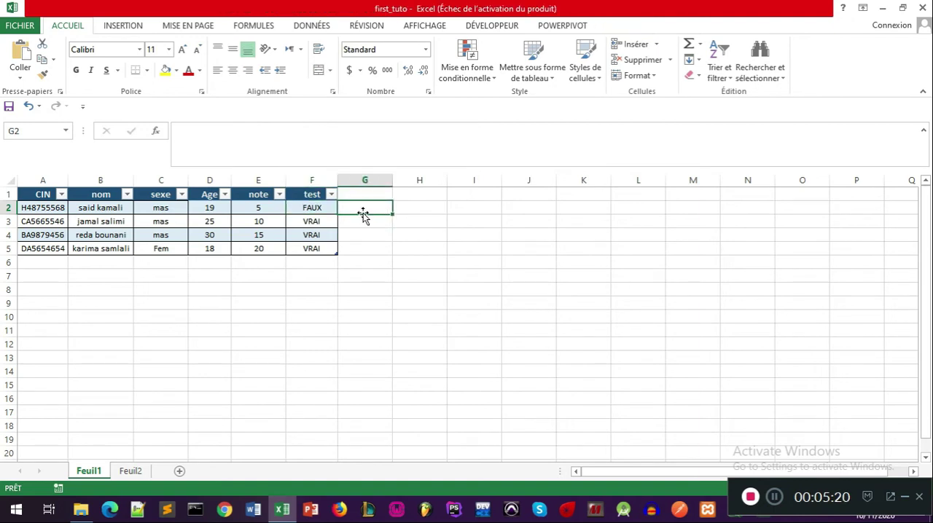
Step: Delete column F with the test results and add a new table column headed "mention" in F1
{"action": "left_click", "coordinate": [319, 177]}
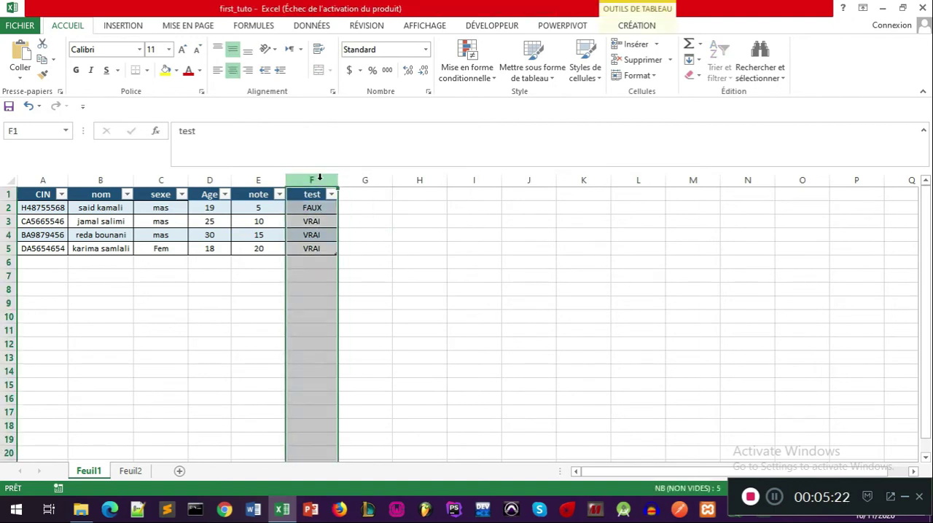
{"action": "key", "text": "ctrl+minus"}
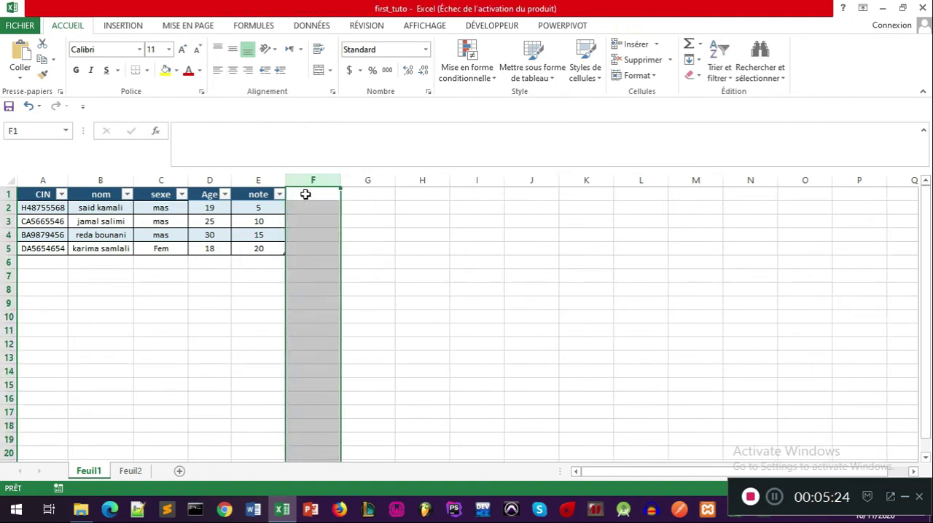
{"action": "left_click", "coordinate": [306, 194]}
{"action": "type", "text": "men"}
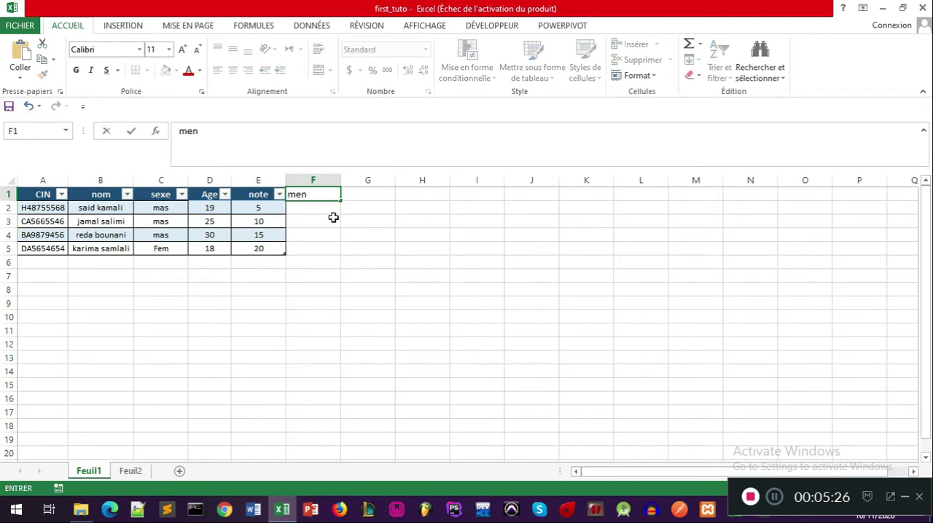
{"action": "type", "text": "tion"}
{"action": "key", "text": "Return"}
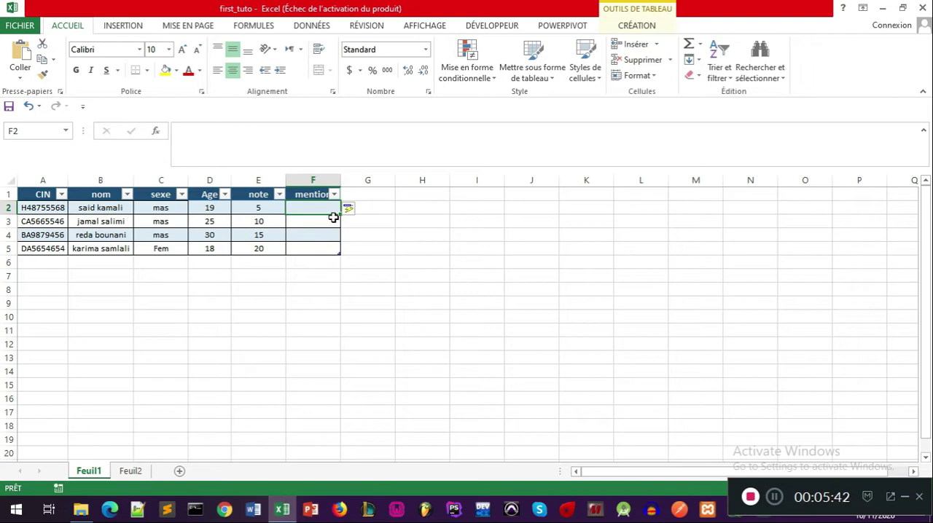
{"action": "type", "text": "=si"}
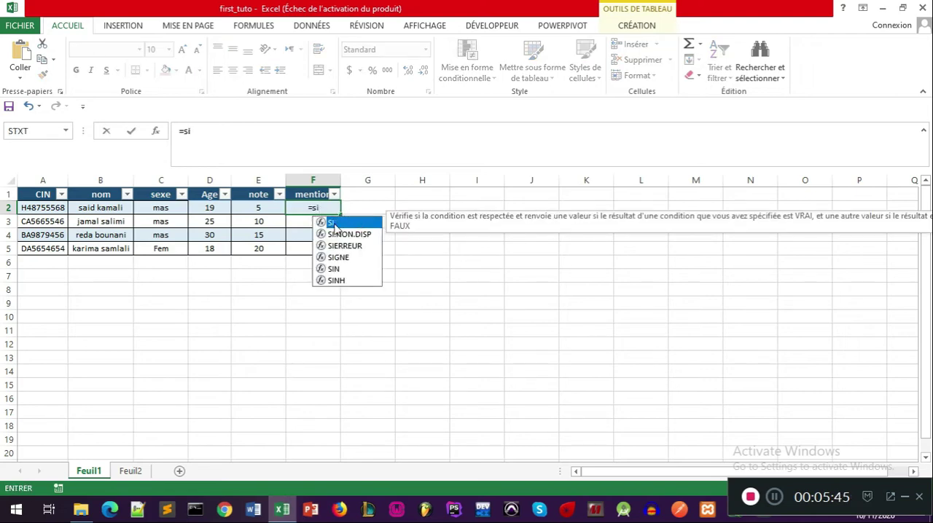
{"action": "double_click", "coordinate": [331, 222]}
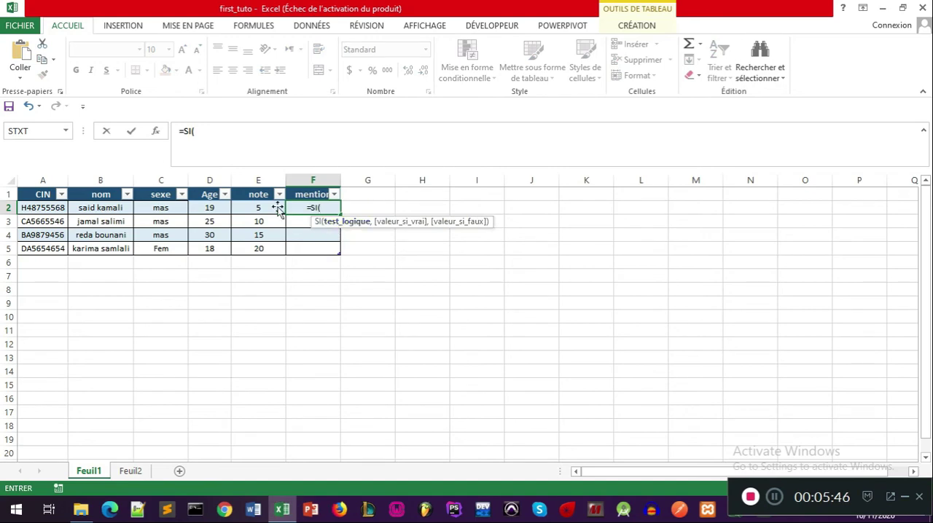
{"action": "left_click", "coordinate": [253, 208]}
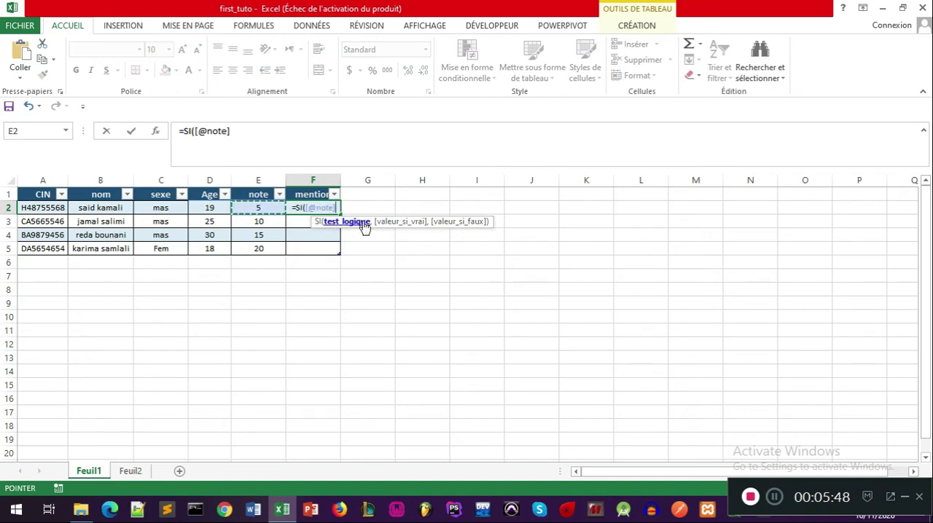
{"action": "left_click", "coordinate": [303, 207]}
{"action": "type", "text": "et("}
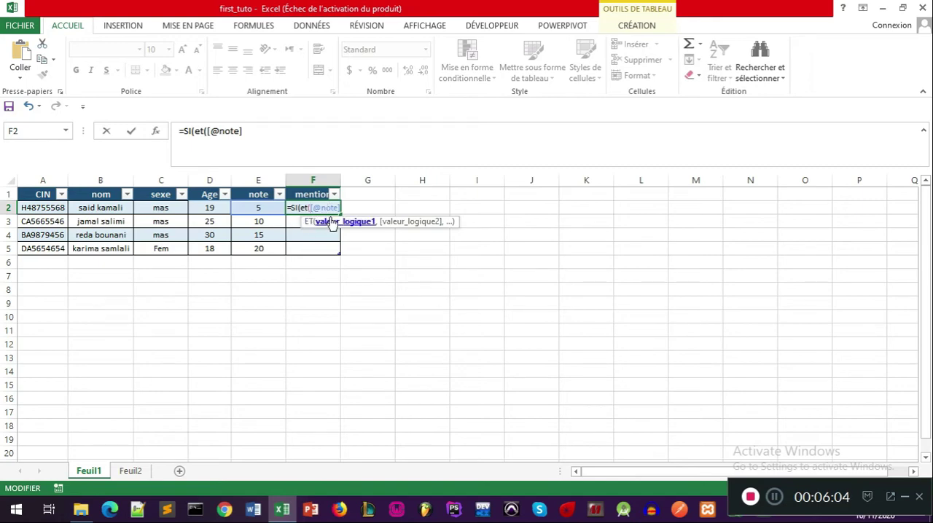
{"action": "left_click", "coordinate": [259, 129]}
{"action": "type", "text": ",>"}
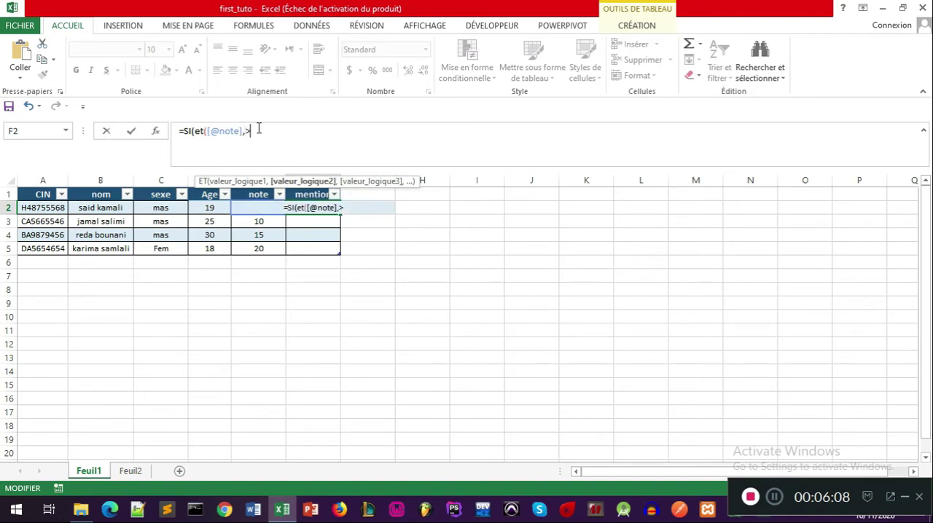
{"action": "type", "text": "10"}
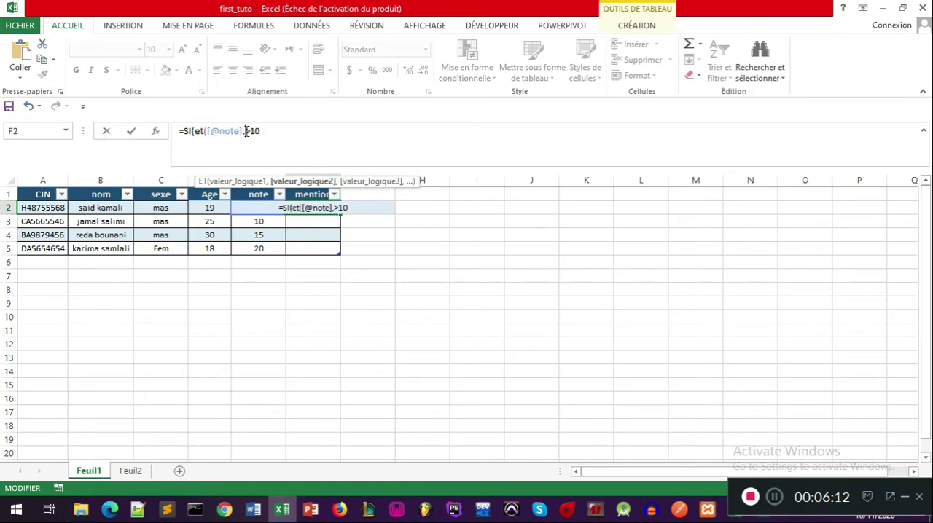
{"action": "left_click", "coordinate": [246, 131]}
{"action": "key", "text": "BackSpace"}
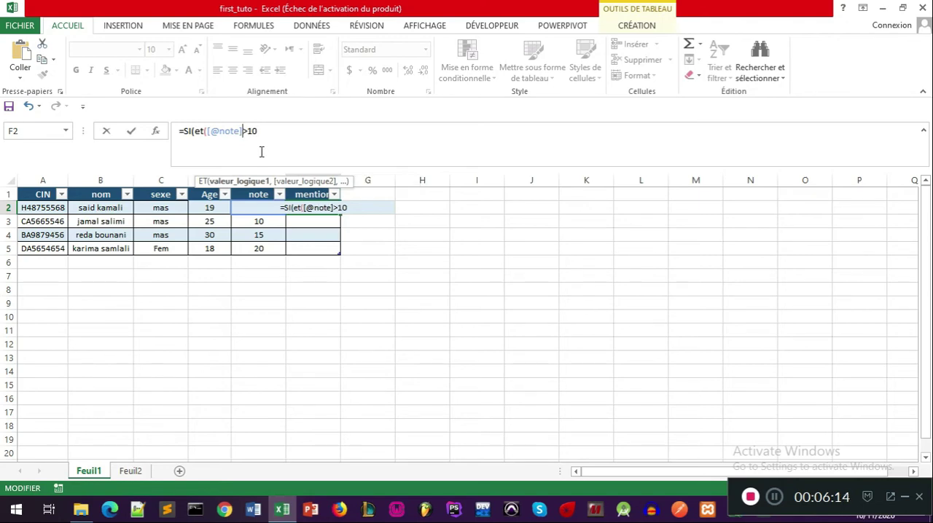
{"action": "left_click", "coordinate": [269, 130]}
{"action": "left_click", "coordinate": [247, 131]}
{"action": "type", "text": "="}
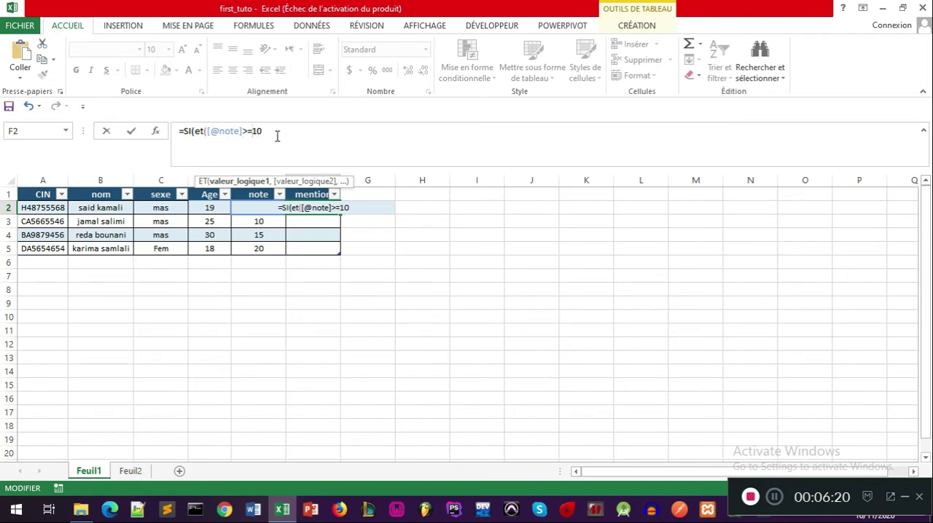
{"action": "left_click", "coordinate": [275, 132]}
{"action": "type", "text": ","}
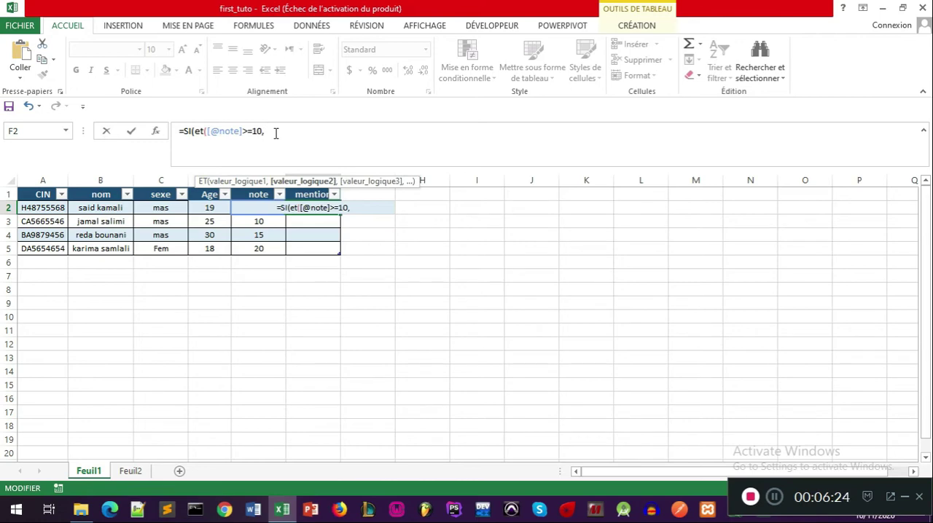
{"action": "type", "text": ")"}
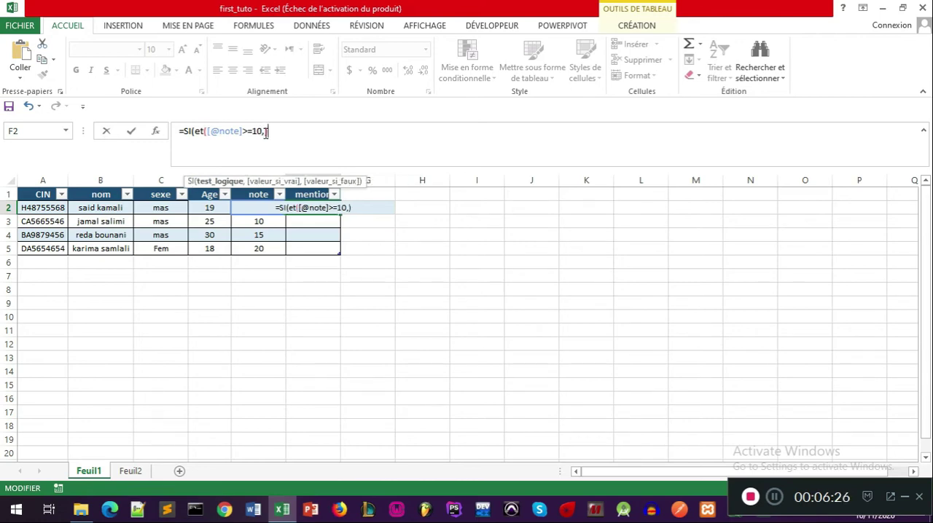
{"action": "key", "text": "Left"}
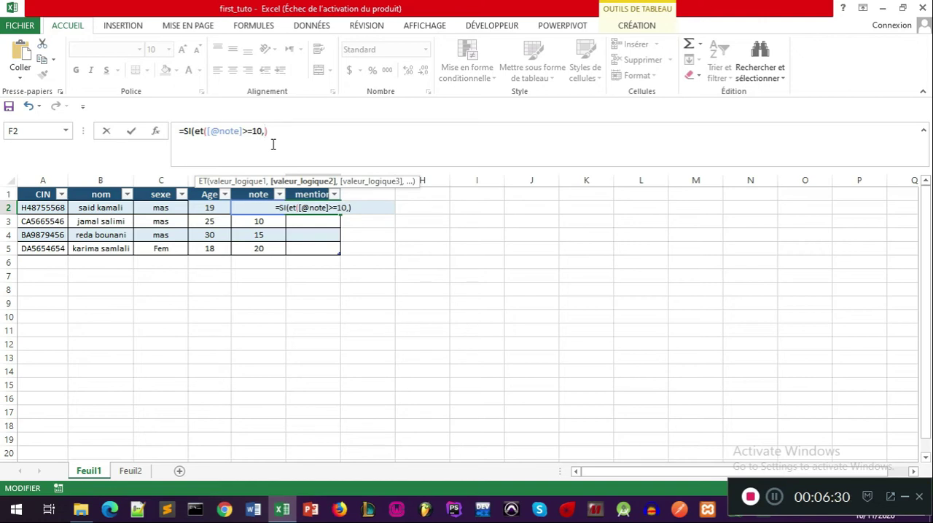
{"action": "type", "text": "<"}
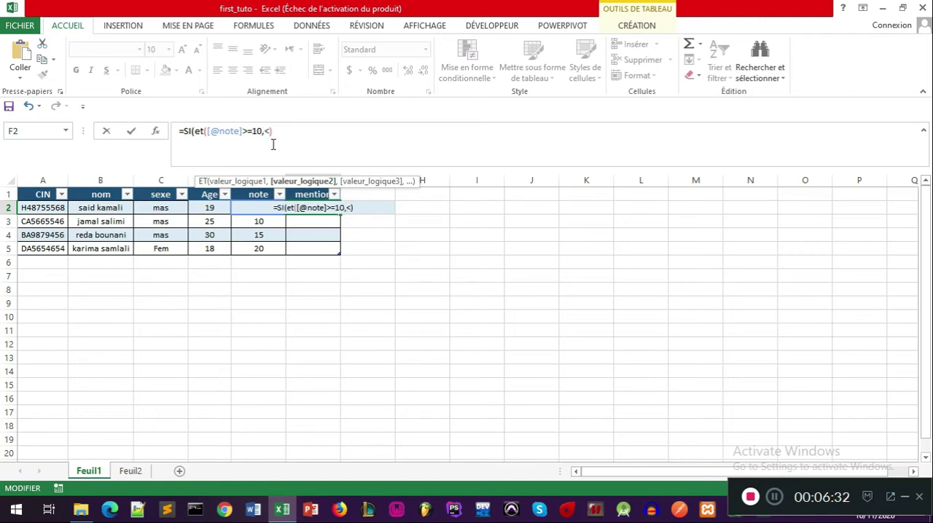
{"action": "type", "text": "12"}
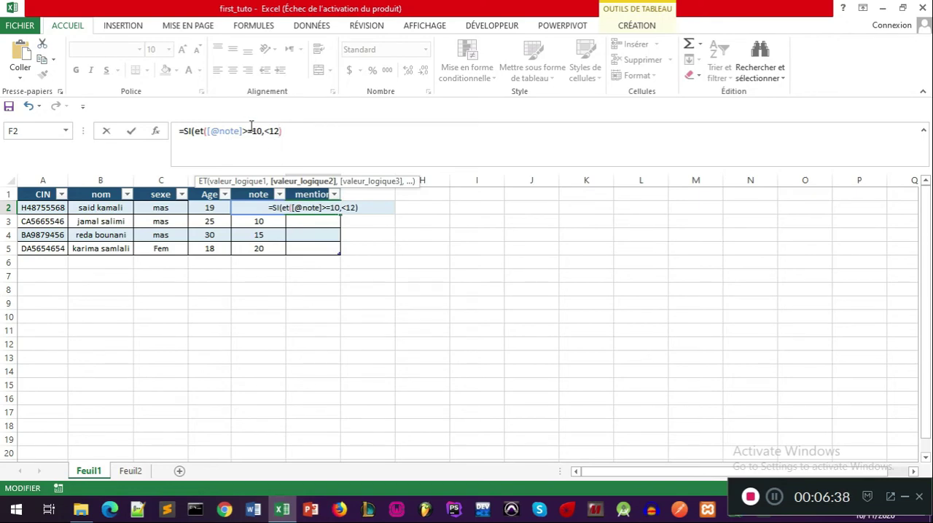
{"action": "left_click_drag", "start_coordinate": [244, 131], "coordinate": [209, 130]}
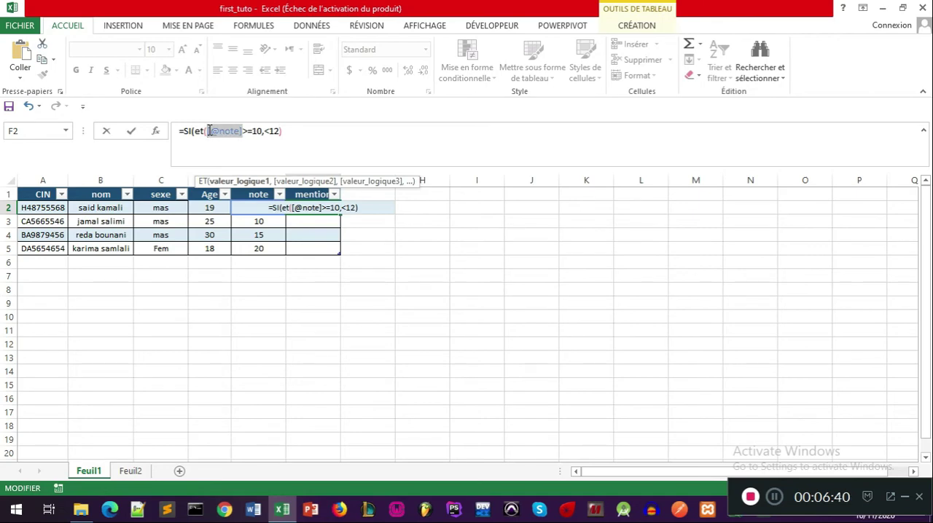
{"action": "left_click", "coordinate": [263, 132]}
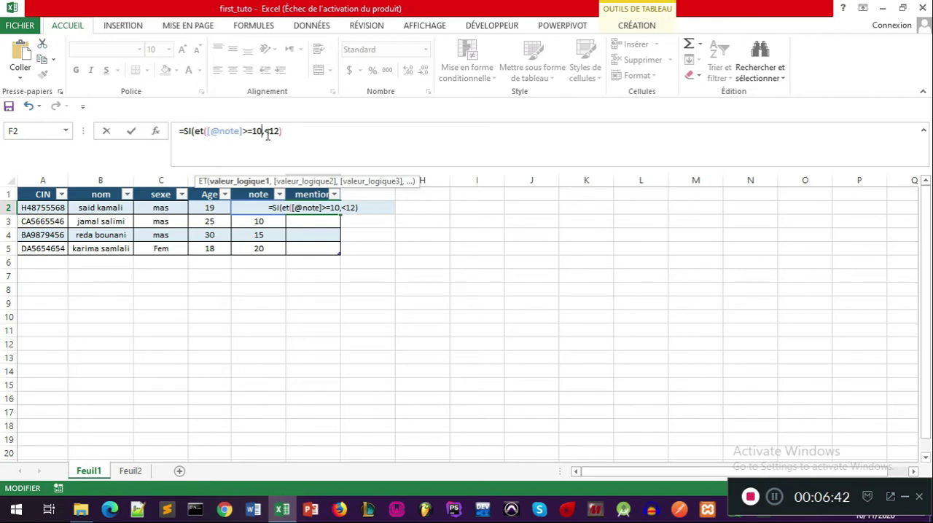
{"action": "type", "text": ","}
{"action": "key", "text": "ctrl+v"}
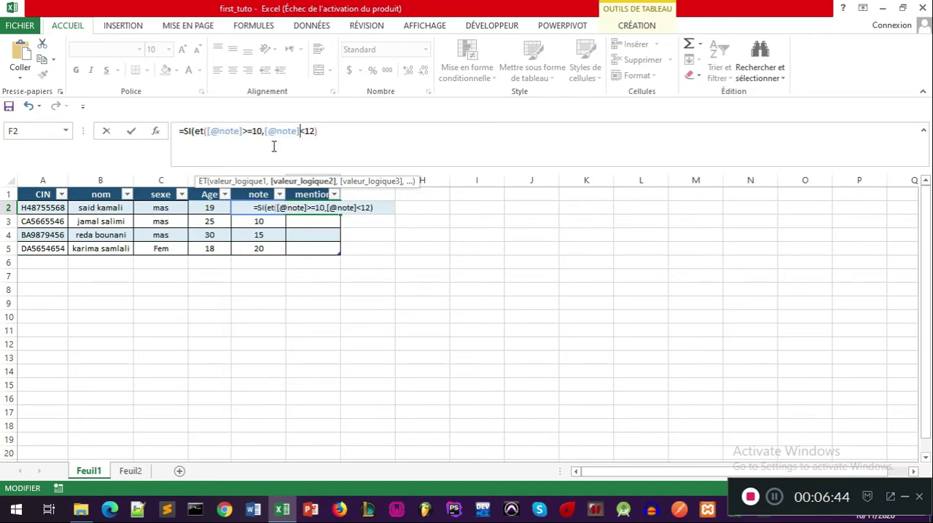
Step: Enter "passable" as the SI formula's value if true
{"action": "left_click", "coordinate": [348, 135]}
{"action": "type", "text": ","}
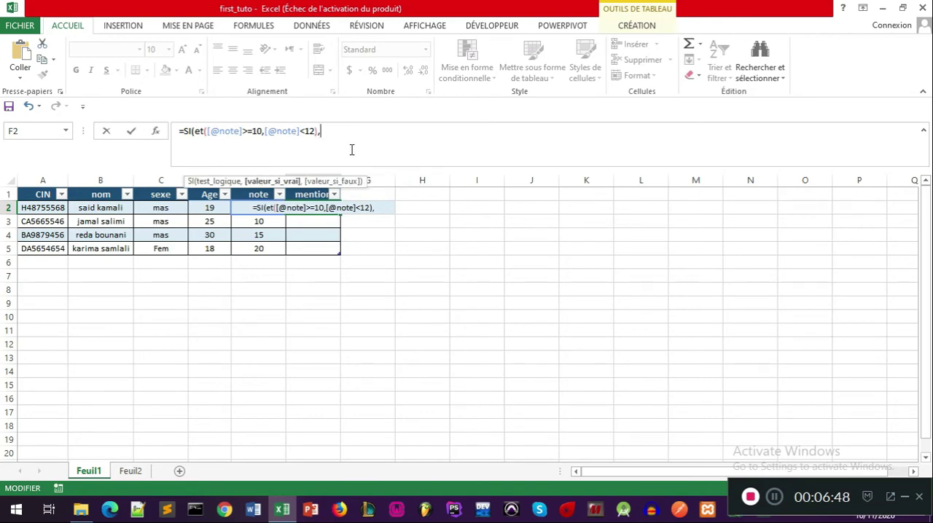
{"action": "type", "text": "\"\""}
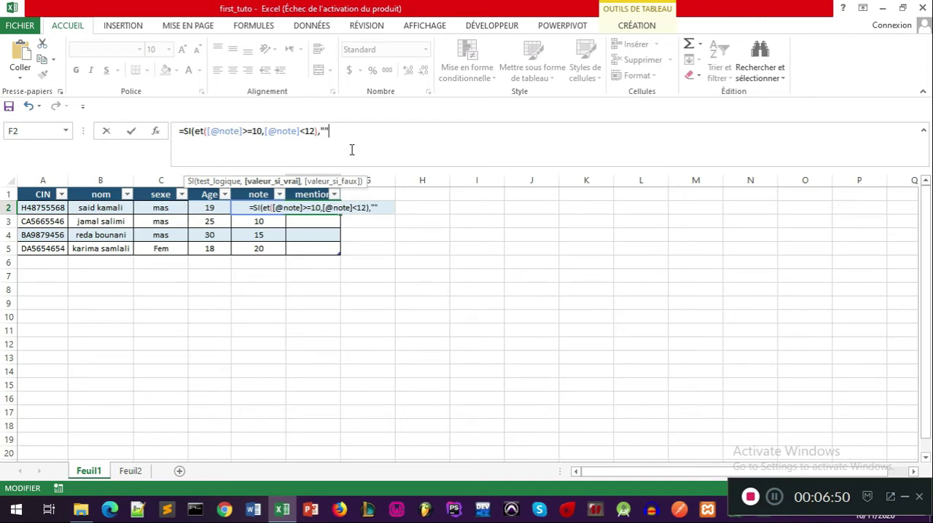
{"action": "key", "text": "Left"}
{"action": "type", "text": "paasab"}
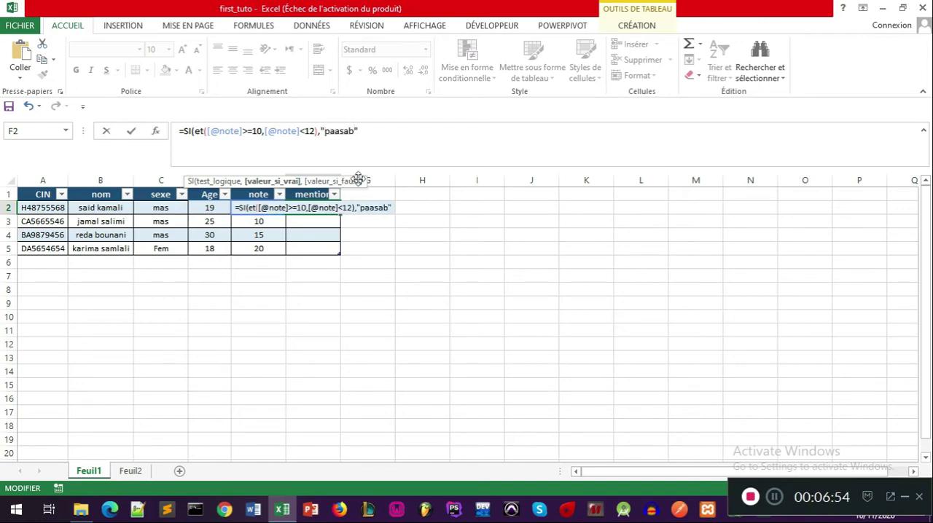
{"action": "key", "text": "BackSpace"}
{"action": "key", "text": "BackSpace"}
{"action": "key", "text": "BackSpace"}
{"action": "key", "text": "BackSpace"}
{"action": "type", "text": "ssa"}
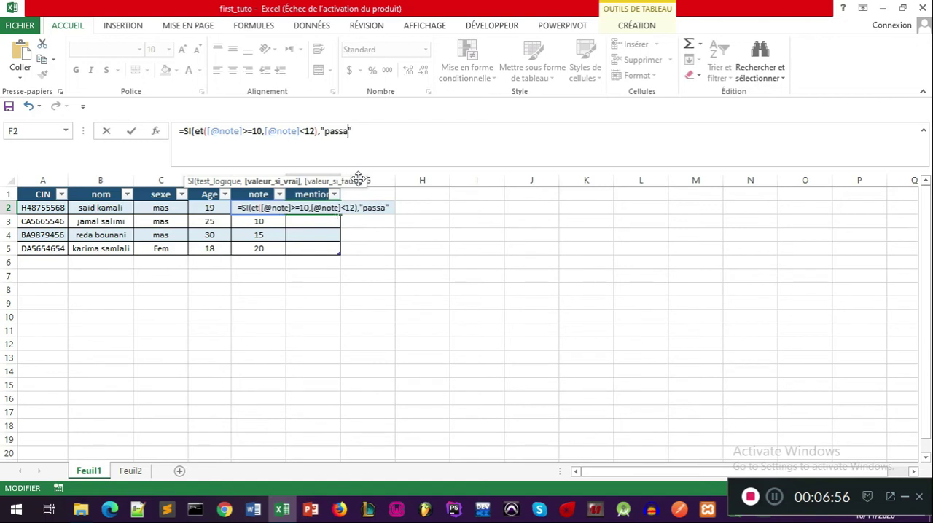
{"action": "type", "text": "ble"}
{"action": "left_click", "coordinate": [392, 132]}
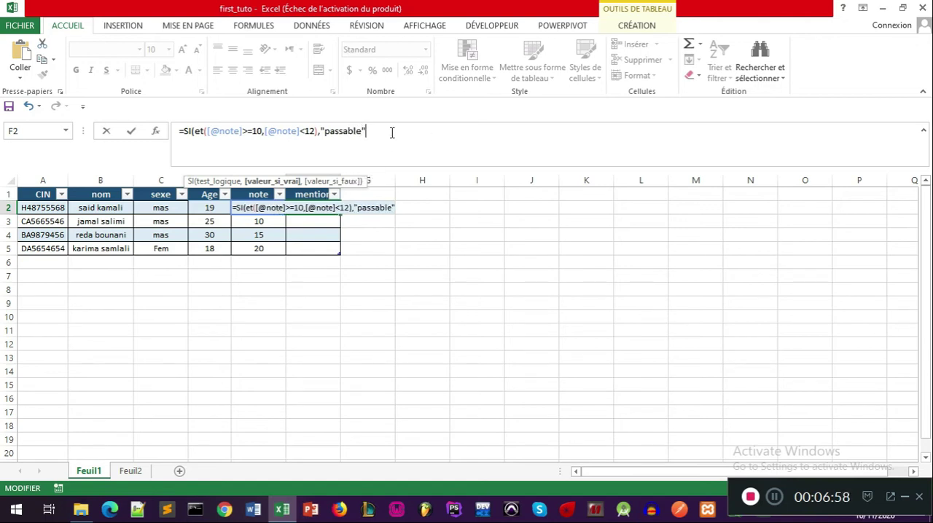
Step: Nest a second SI containing an empty ET function as the value if false, and close the outer SI
{"action": "type", "text": ","}
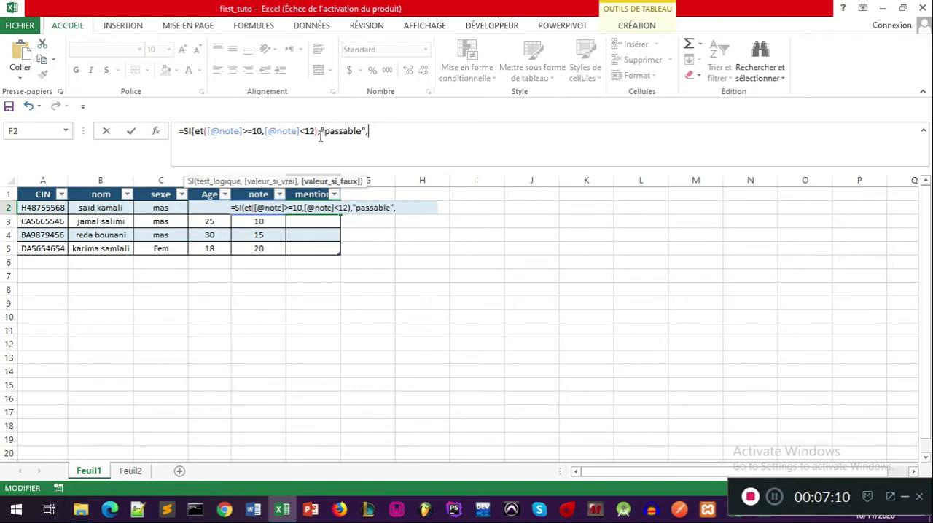
{"action": "type", "text": "SI()"}
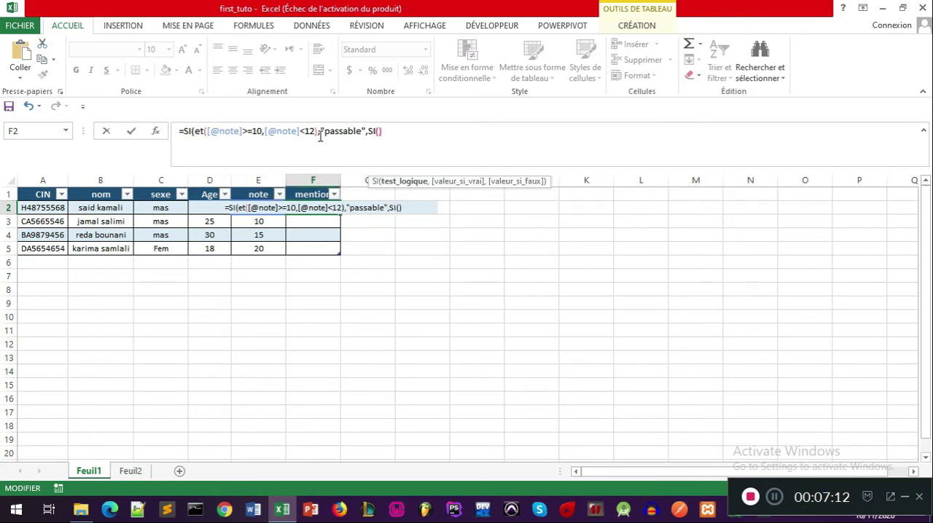
{"action": "left_click", "coordinate": [407, 132]}
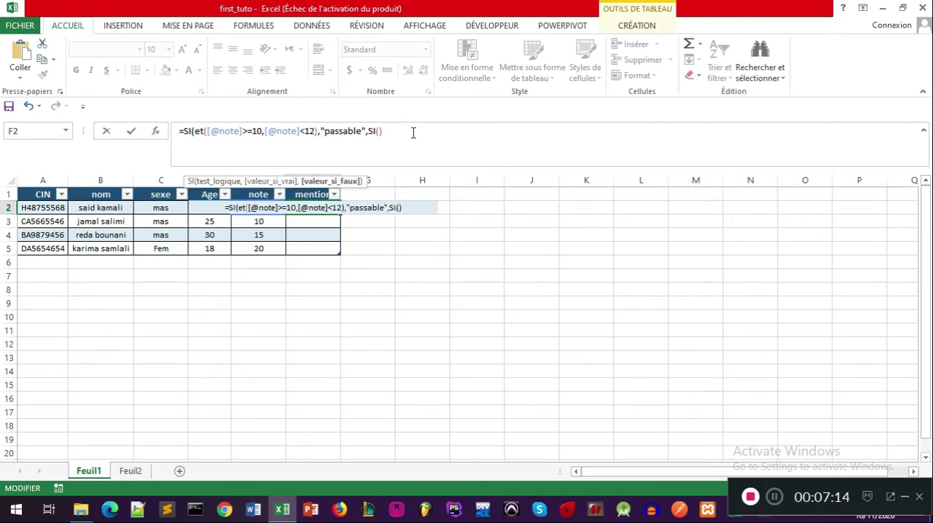
{"action": "type", "text": ")"}
{"action": "left_click", "coordinate": [382, 132]}
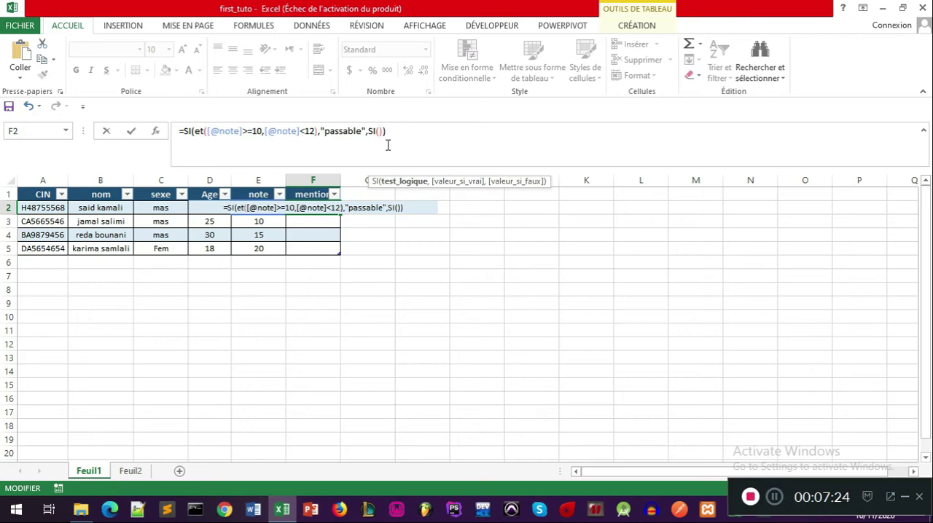
{"action": "type", "text": "et()"}
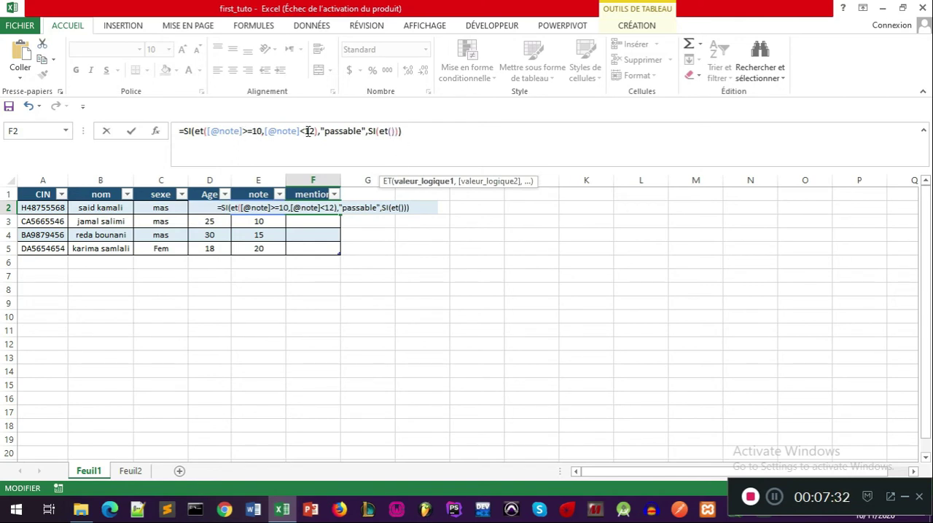
{"action": "left_click_drag", "start_coordinate": [315, 131], "coordinate": [207, 132]}
{"action": "key", "text": "ctrl+c"}
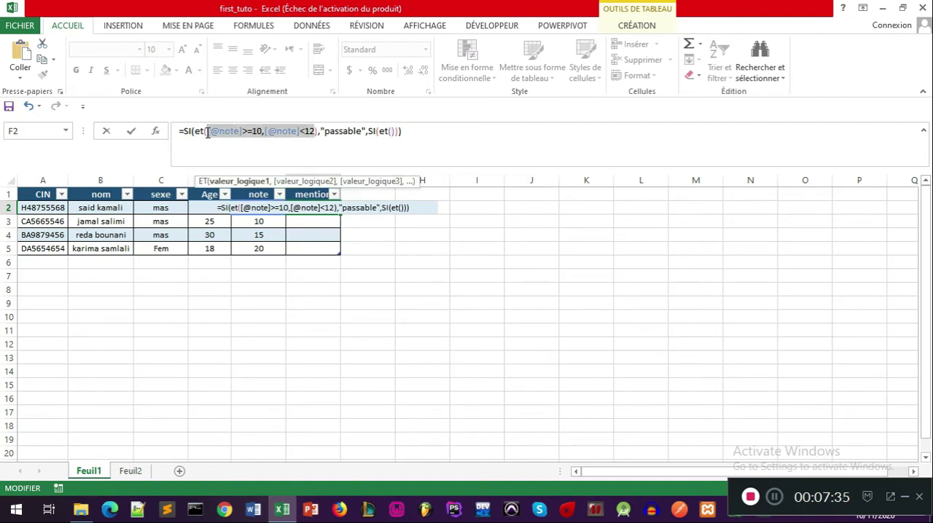
{"action": "left_click", "coordinate": [392, 132]}
{"action": "key", "text": "ctrl+v"}
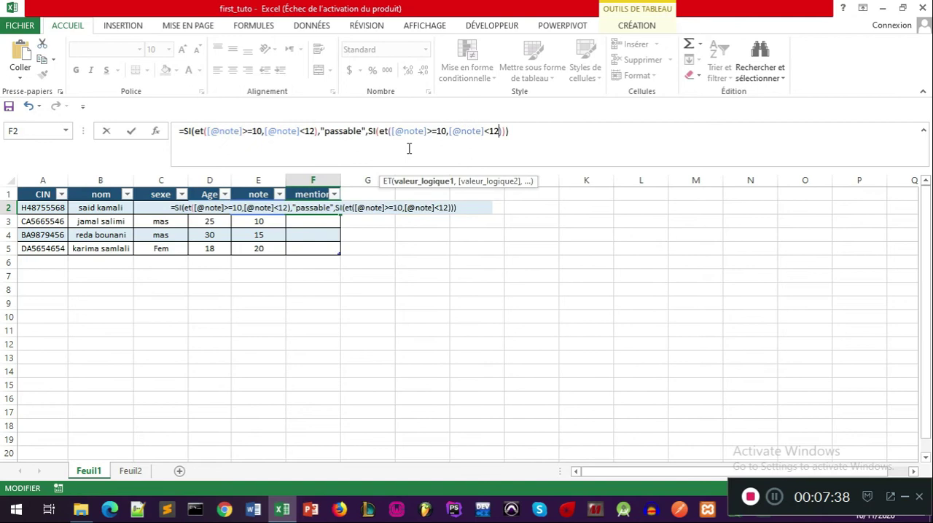
{"action": "left_click", "coordinate": [448, 145]}
{"action": "key", "text": "BackSpace"}
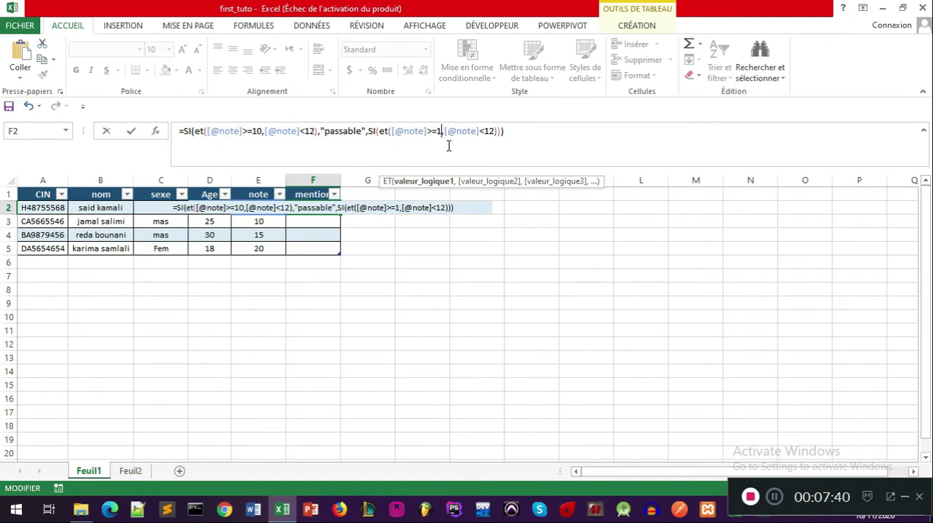
{"action": "type", "text": "2"}
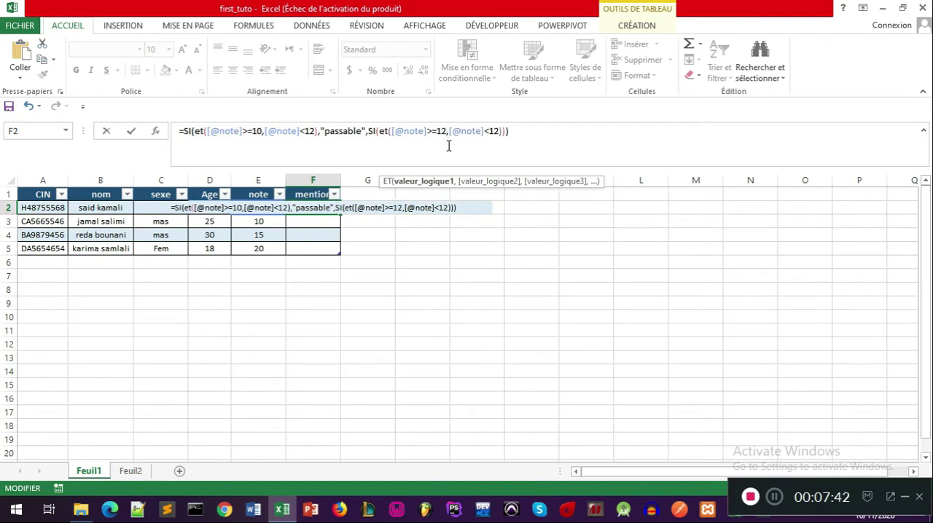
{"action": "left_click", "coordinate": [498, 134]}
{"action": "key", "text": "BackSpace"}
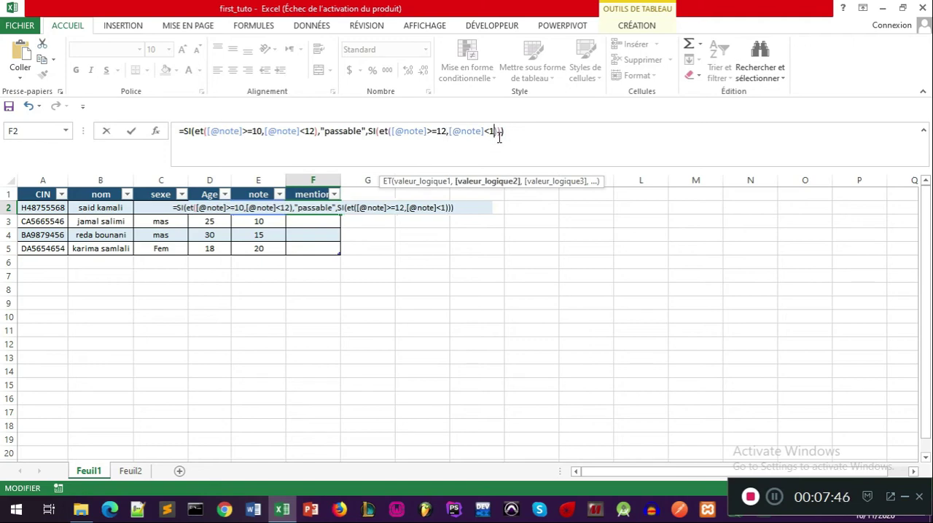
{"action": "type", "text": "4"}
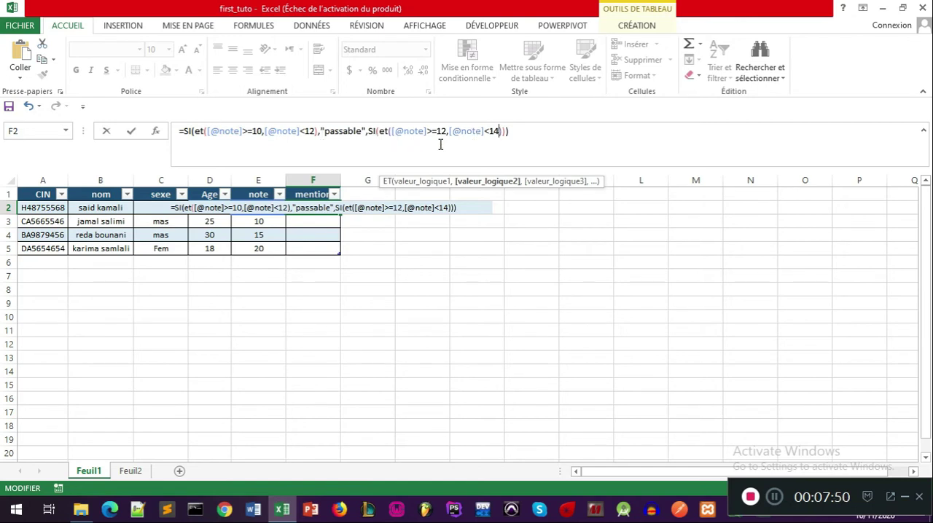
Step: Enter "assez bien" as the second SI's value if true, after its ET function
{"action": "left_click", "coordinate": [379, 134]}
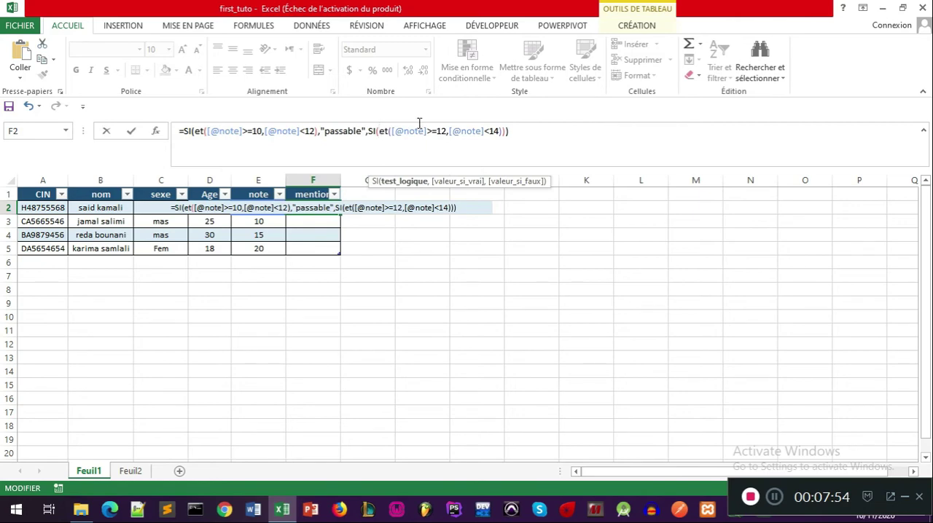
{"action": "left_click", "coordinate": [502, 131]}
{"action": "type", "text": ",\"\""}
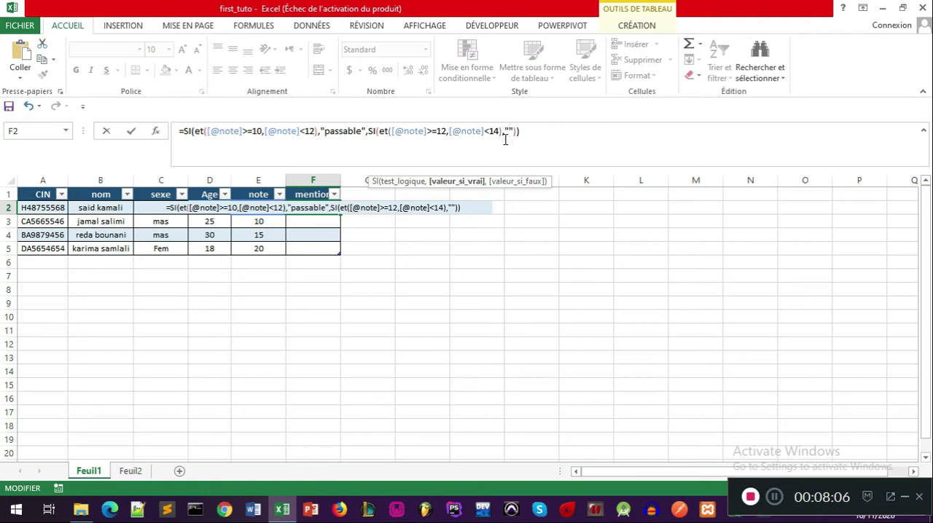
{"action": "type", "text": "asse"}
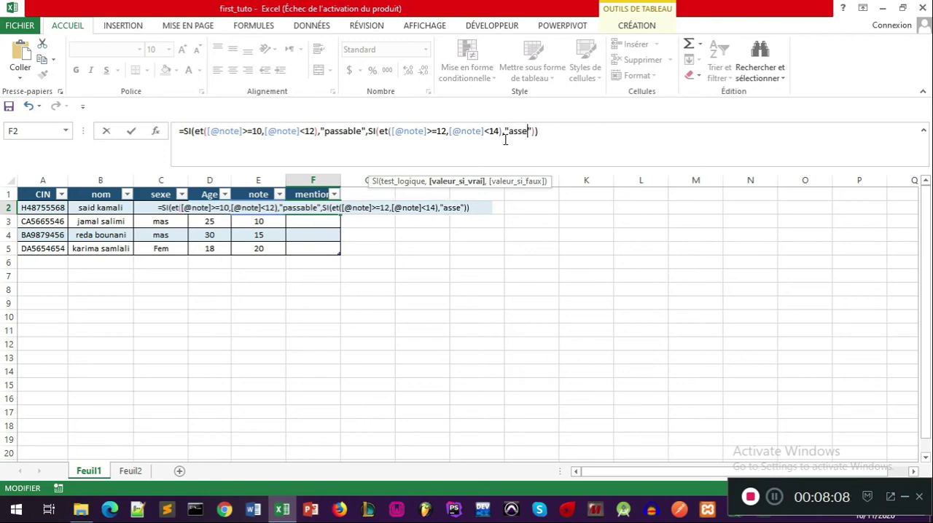
{"action": "type", "text": "z"}
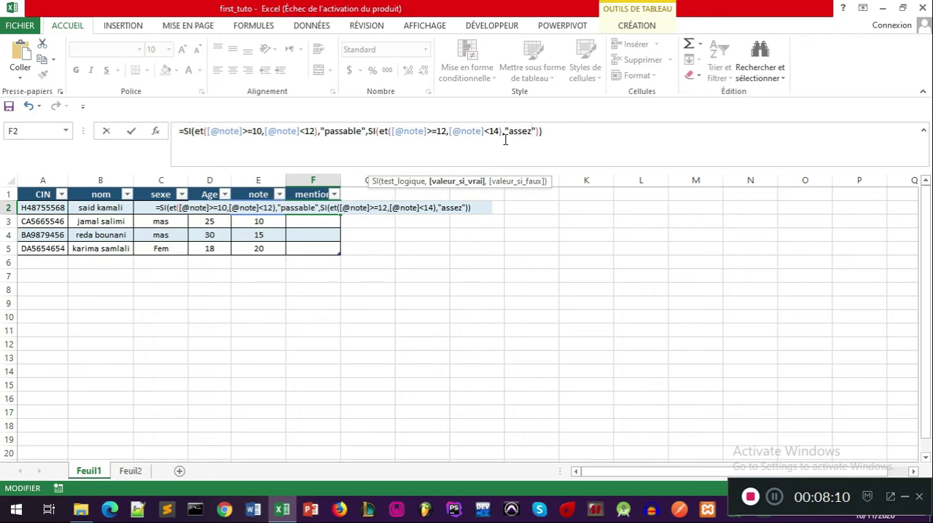
{"action": "type", "text": " bien"}
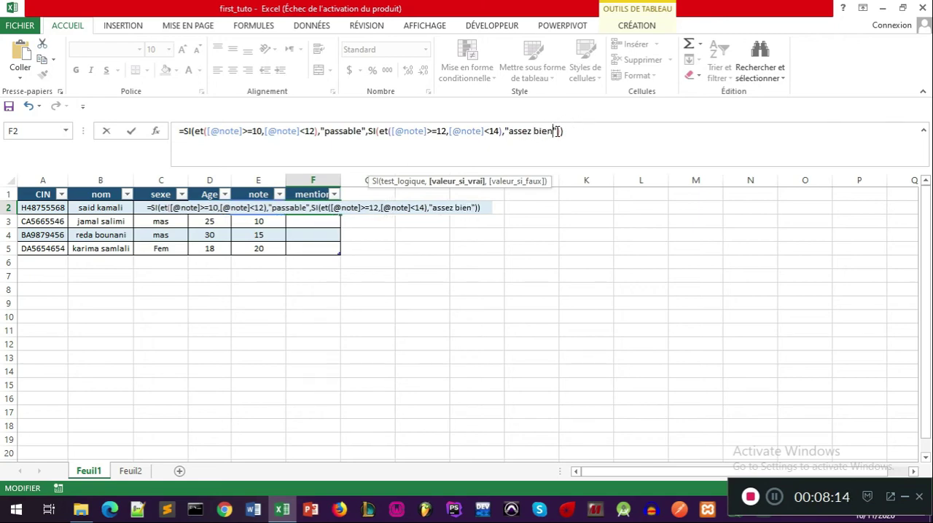
Step: Nest a third SI as the second SI's value if false, containing an empty ET function and separators for its two remaining arguments
{"action": "left_click", "coordinate": [557, 131]}
{"action": "type", "text": ","}
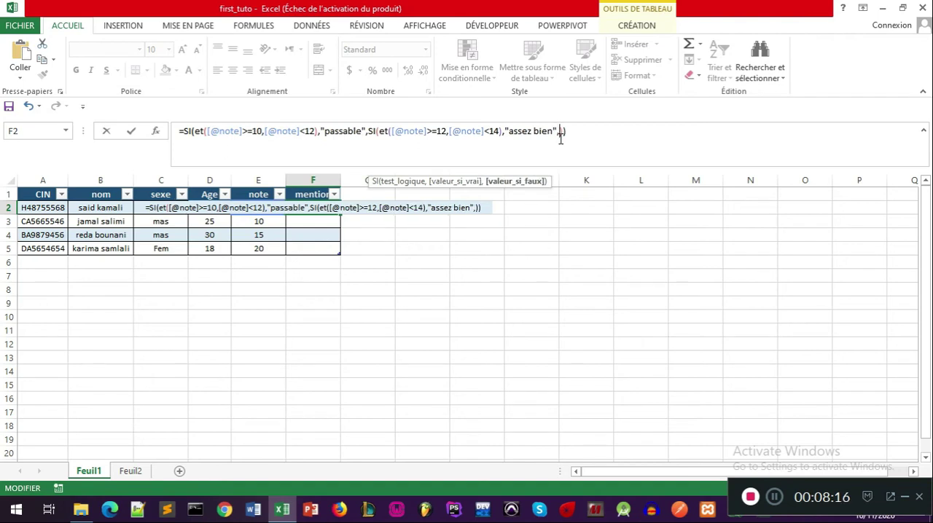
{"action": "type", "text": "si"}
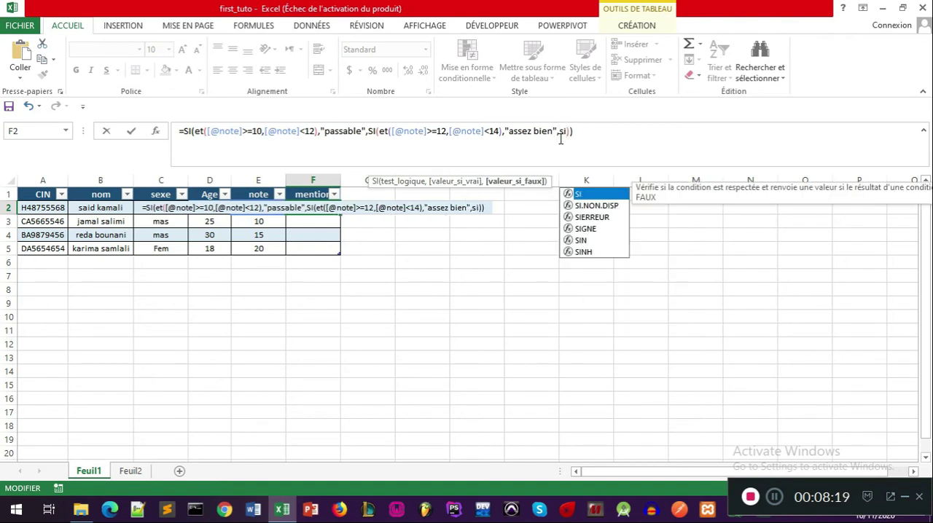
{"action": "double_click", "coordinate": [593, 195]}
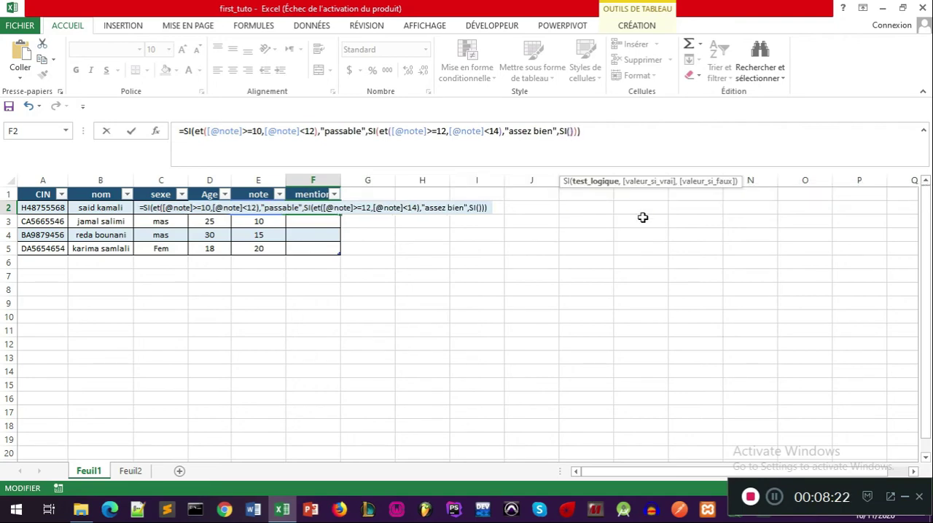
{"action": "left_click", "coordinate": [572, 131]}
{"action": "type", "text": "et())"}
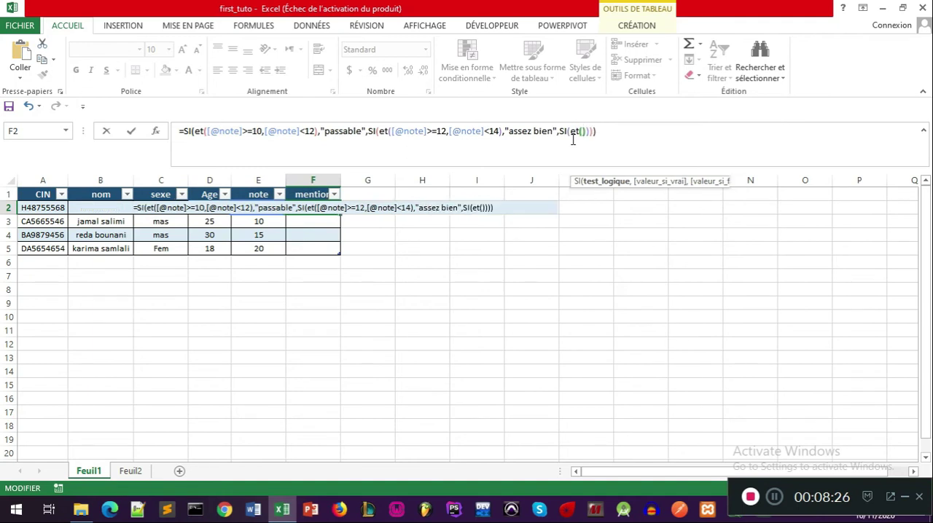
{"action": "left_click", "coordinate": [586, 133]}
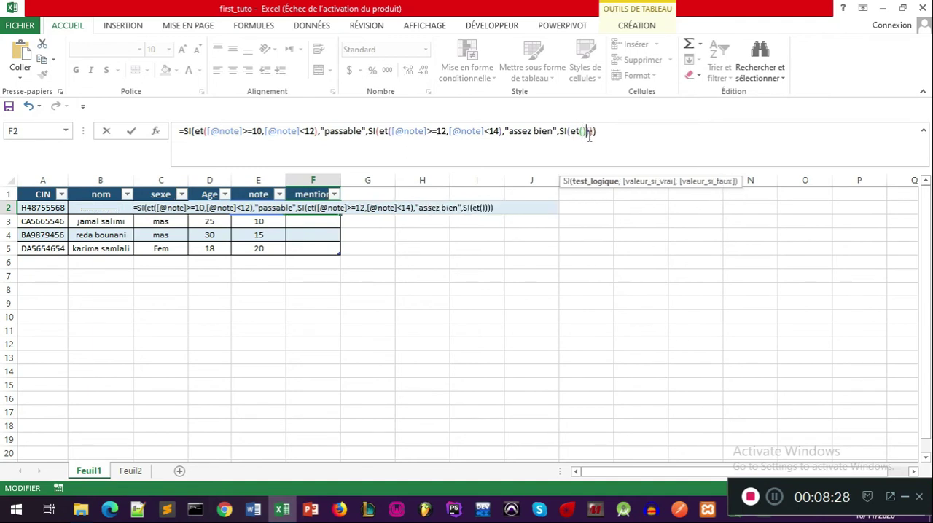
{"action": "key", "text": "Right"}
{"action": "type", "text": ",,"}
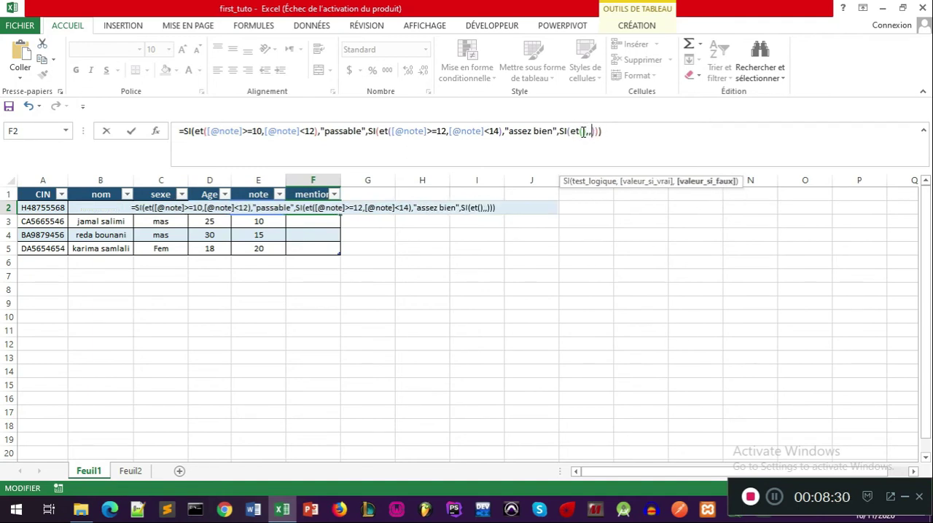
{"action": "left_click", "coordinate": [585, 131]}
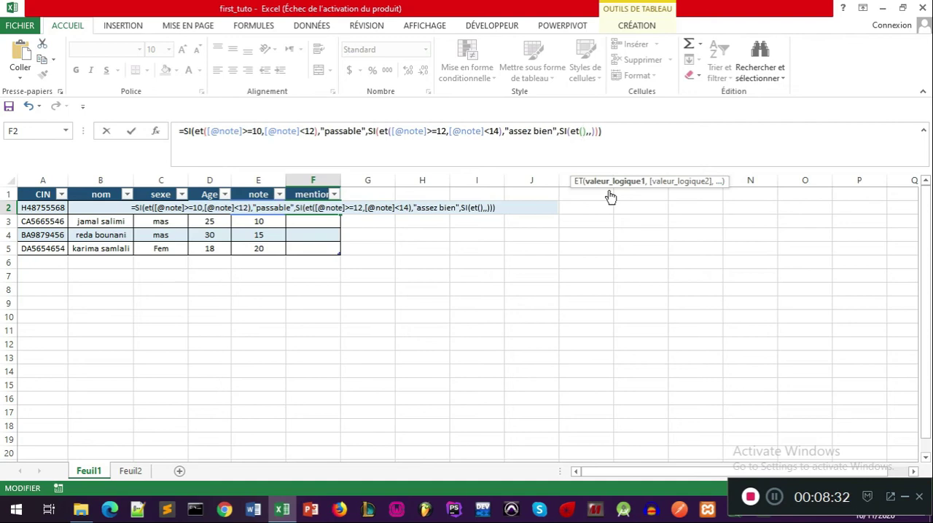
{"action": "left_click_drag", "start_coordinate": [499, 131], "coordinate": [397, 132]}
{"action": "key", "text": "ctrl+c"}
{"action": "left_click", "coordinate": [585, 133]}
{"action": "key", "text": "ctrl+v"}
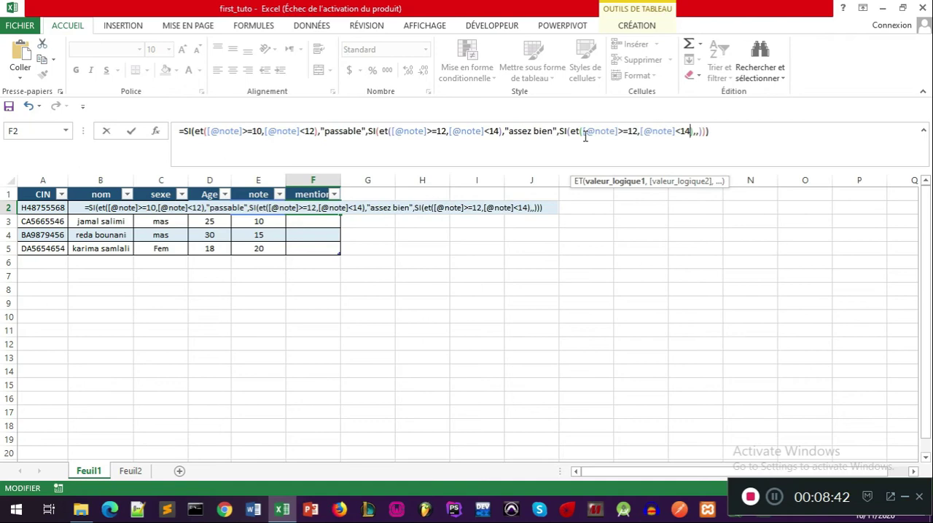
{"action": "left_click", "coordinate": [638, 132]}
{"action": "key", "text": "BackSpace"}
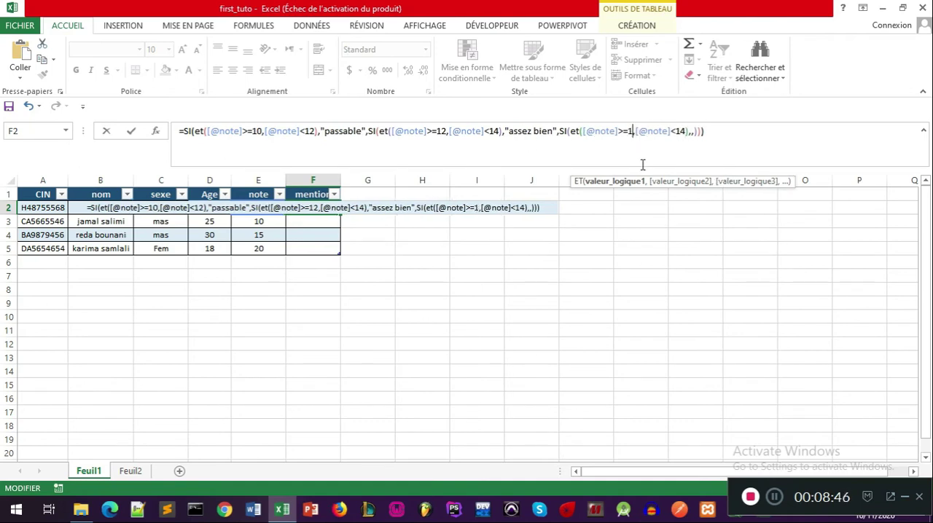
{"action": "type", "text": "4"}
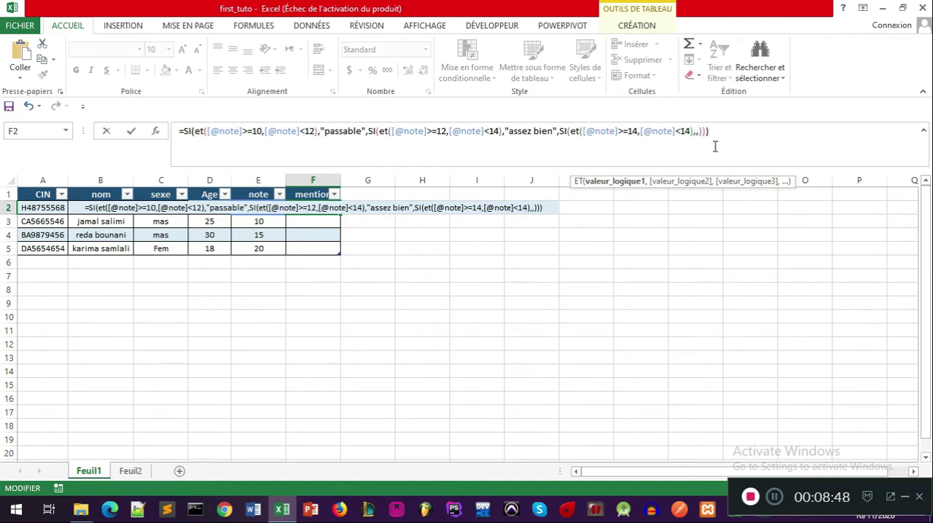
{"action": "left_click", "coordinate": [691, 131]}
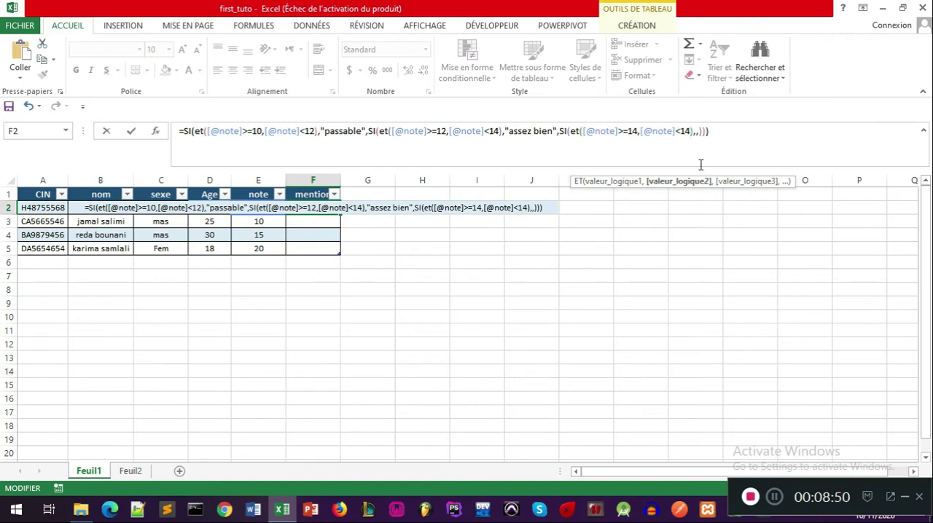
{"action": "key", "text": "BackSpace"}
{"action": "type", "text": "6"}
Step: Enter "Bien" as the third SI's value if true
{"action": "key", "text": "Right"}
{"action": "key", "text": "Right"}
{"action": "type", "text": "\"\""}
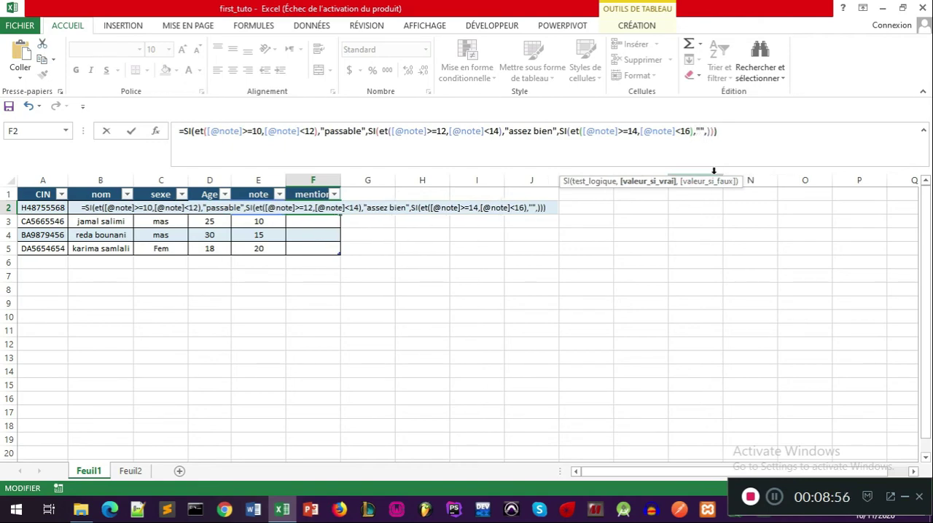
{"action": "type", "text": "Bien"}
{"action": "key", "text": "BackSpace"}
{"action": "key", "text": "BackSpace"}
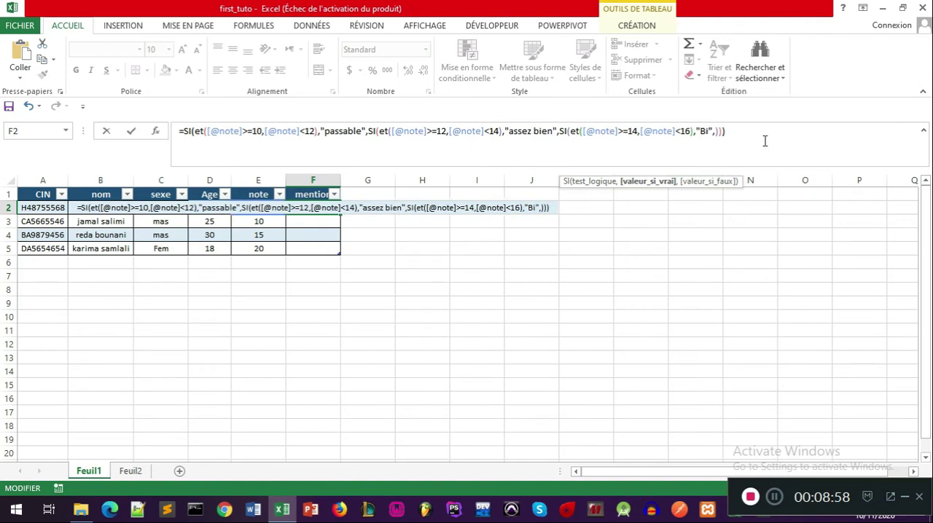
{"action": "type", "text": "en\","}
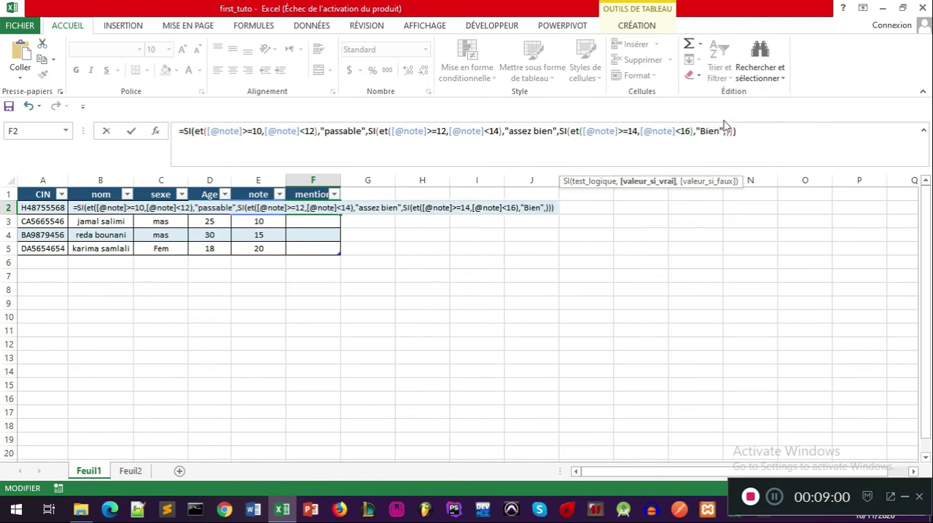
{"action": "type", "text": "si"}
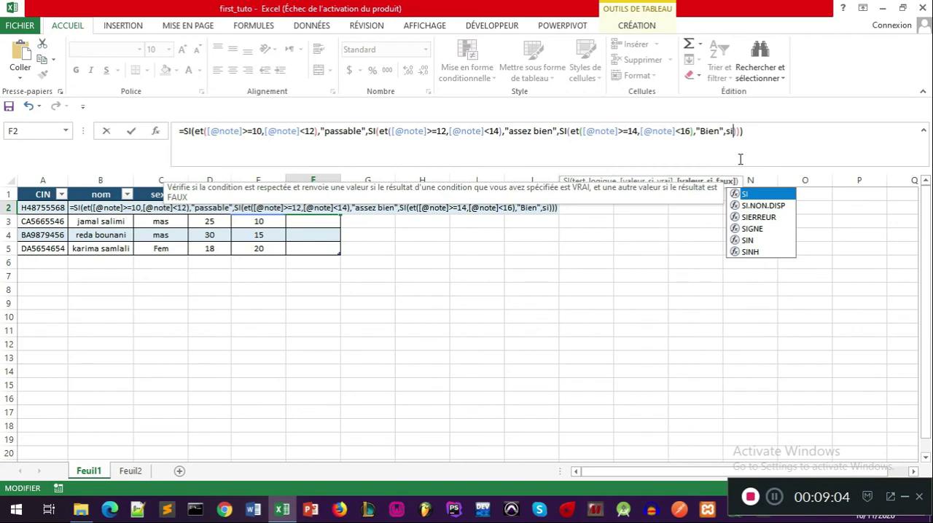
{"action": "type", "text": "("}
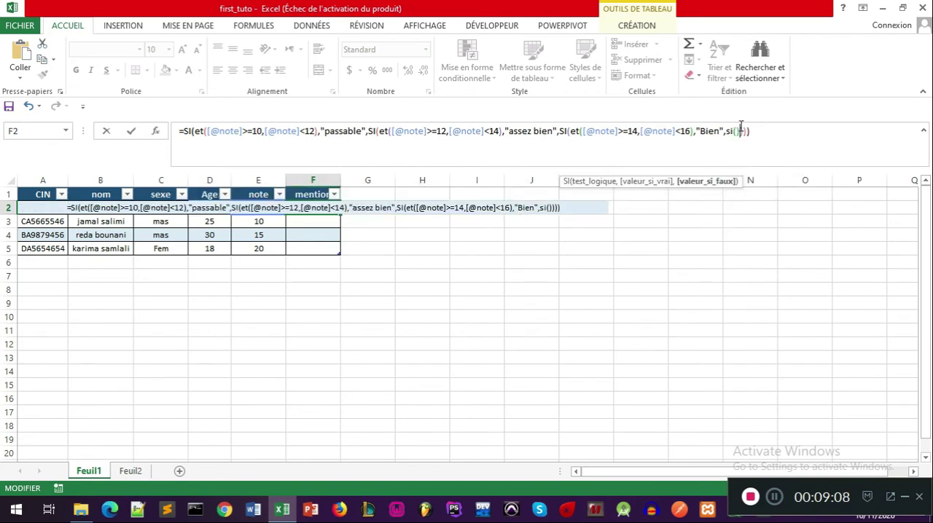
Step: Nest an empty fourth SI function as the third SI's value if false
{"action": "left_click", "coordinate": [737, 131]}
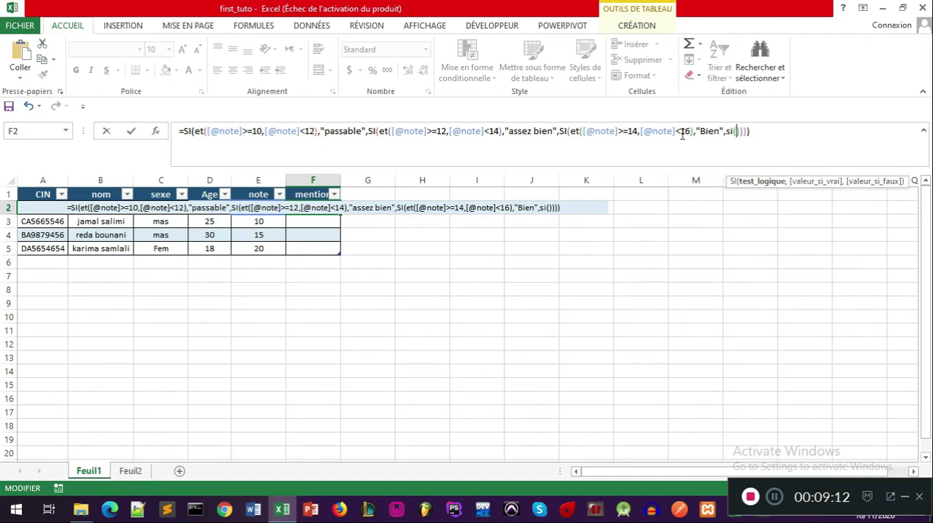
{"action": "left_click_drag", "start_coordinate": [570, 133], "coordinate": [694, 131]}
{"action": "key", "text": "ctrl+c"}
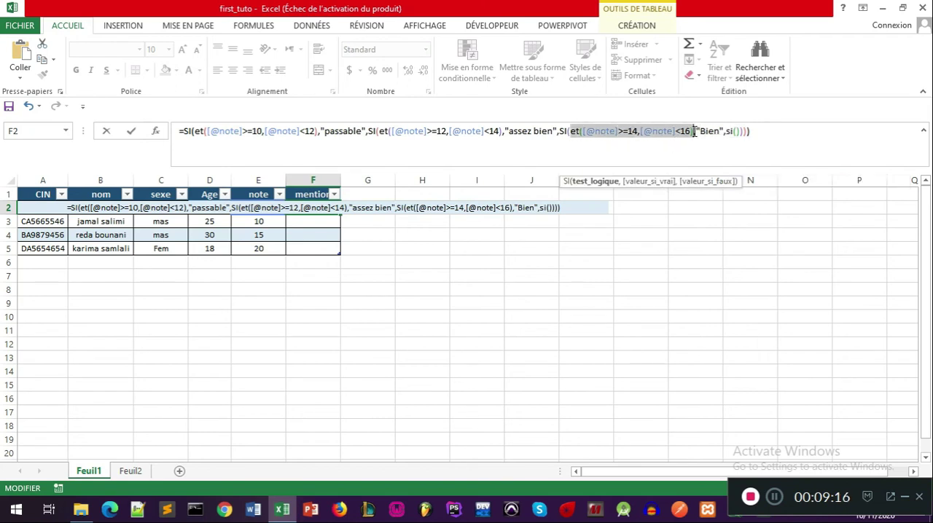
{"action": "left_click", "coordinate": [746, 151]}
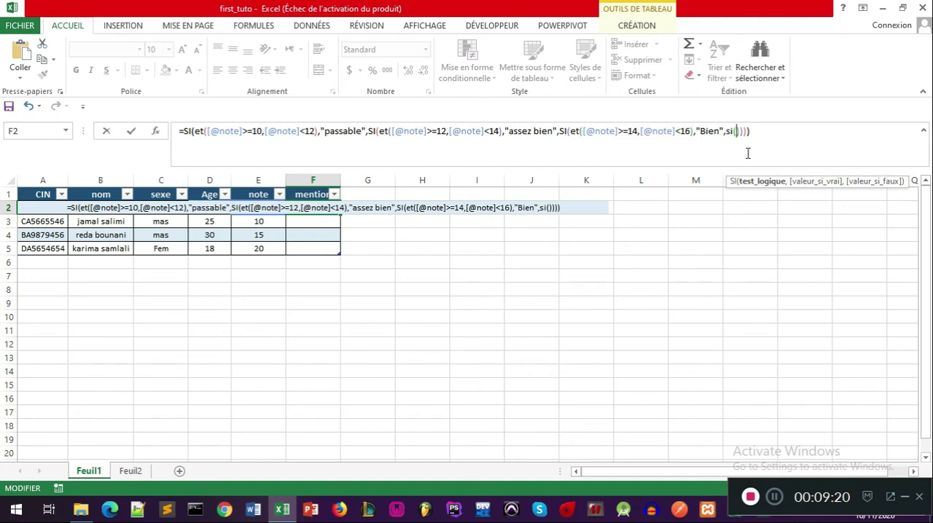
{"action": "type", "text": ",,"}
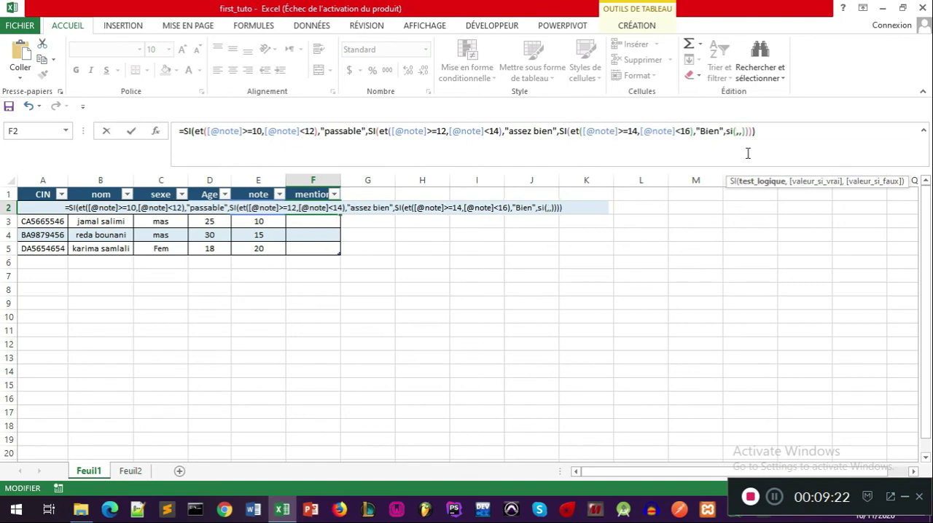
{"action": "key", "text": "ctrl+v"}
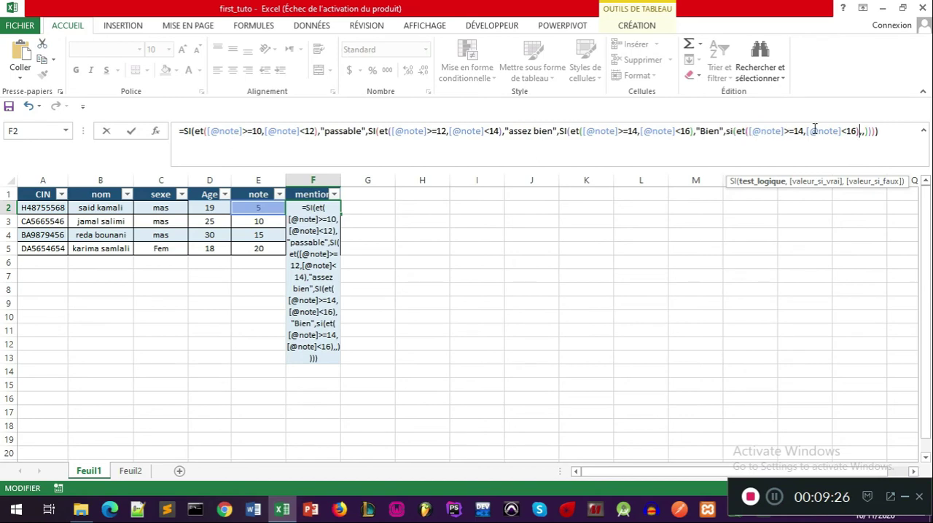
{"action": "left_click_drag", "start_coordinate": [805, 131], "coordinate": [794, 131]}
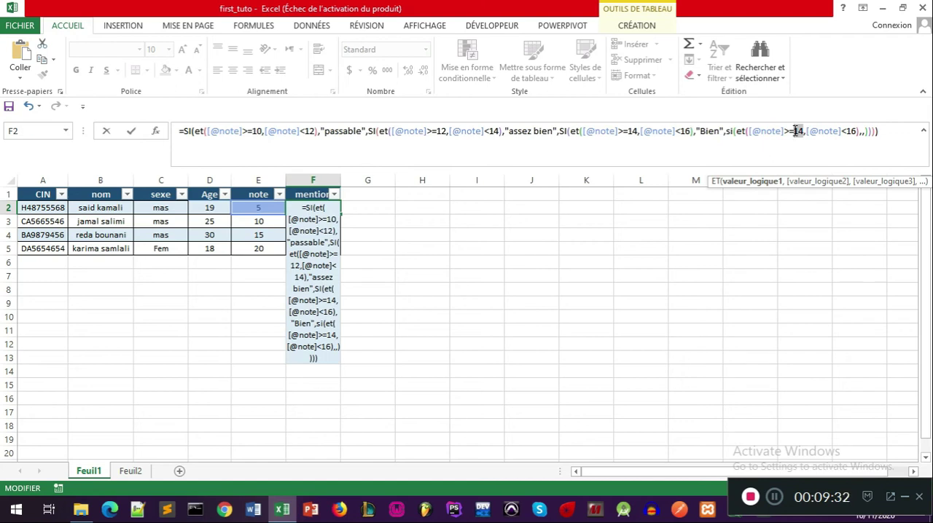
{"action": "type", "text": "16"}
{"action": "double_click", "coordinate": [849, 132]}
{"action": "type", "text": "20"}
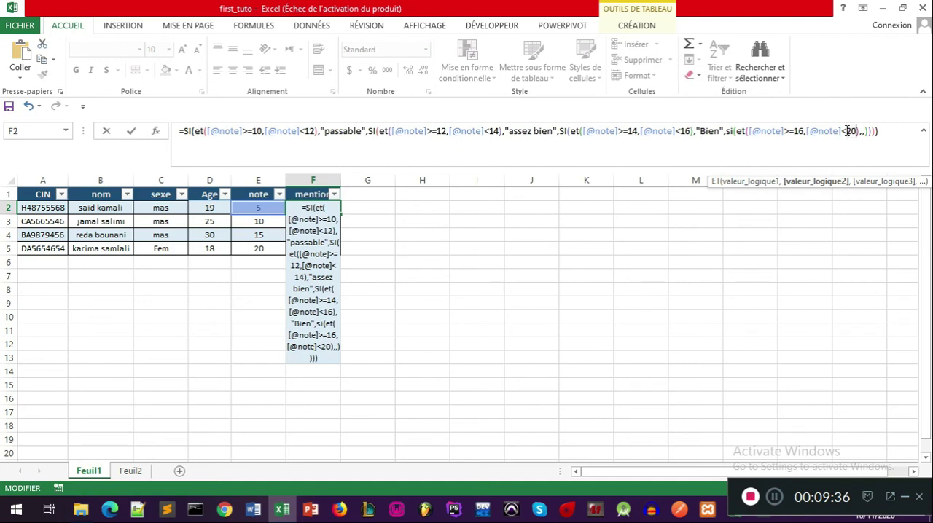
Step: Add empty quotes for the fourth SI's value if true and enter "faild" as its value if false
{"action": "left_click", "coordinate": [863, 135]}
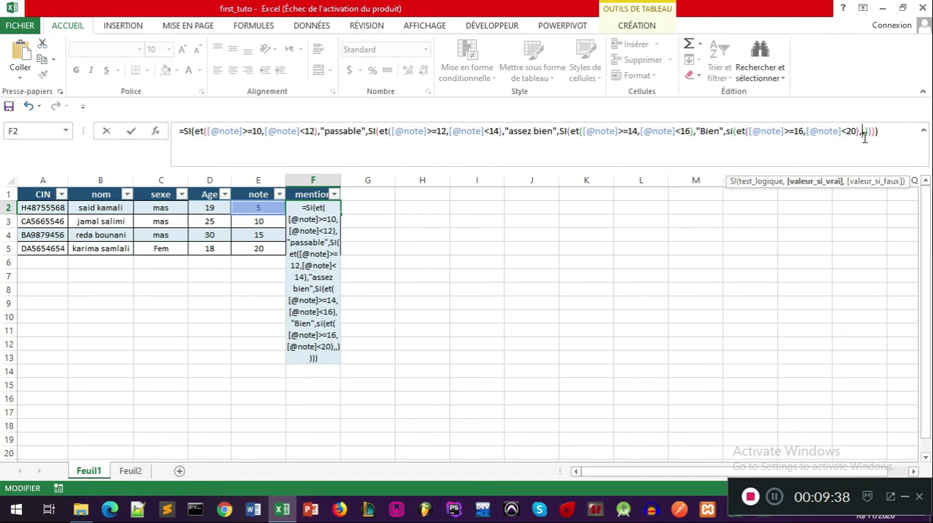
{"action": "type", "text": "\"\""}
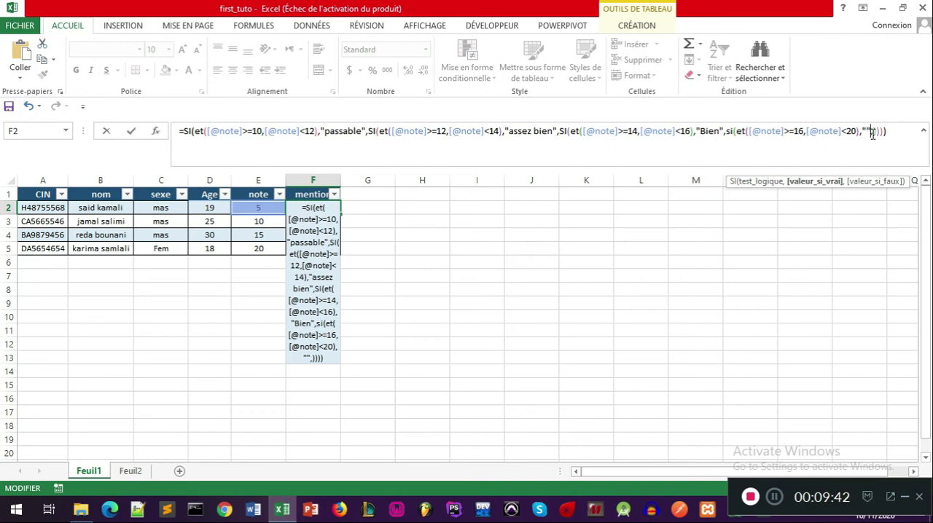
{"action": "left_click", "coordinate": [872, 134]}
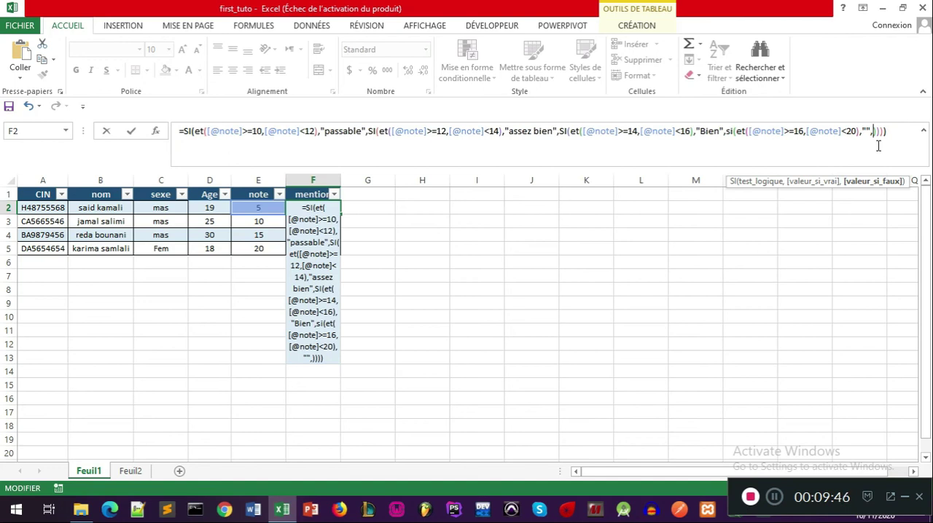
{"action": "type", "text": "\",\"faild"}
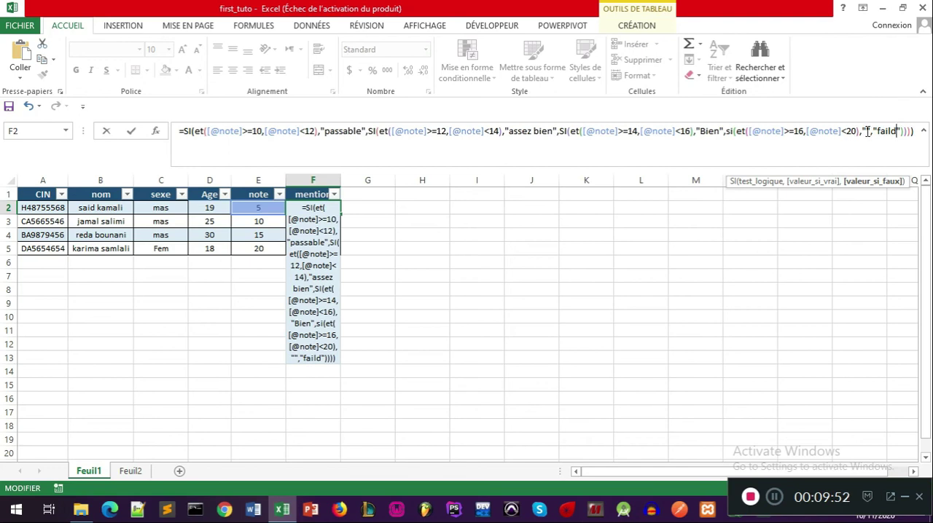
Step: Fill in "Très Bien" as the fourth SI's value if true and validate the formula for the mention column
{"action": "left_click", "coordinate": [866, 131]}
{"action": "type", "text": "Tr"}
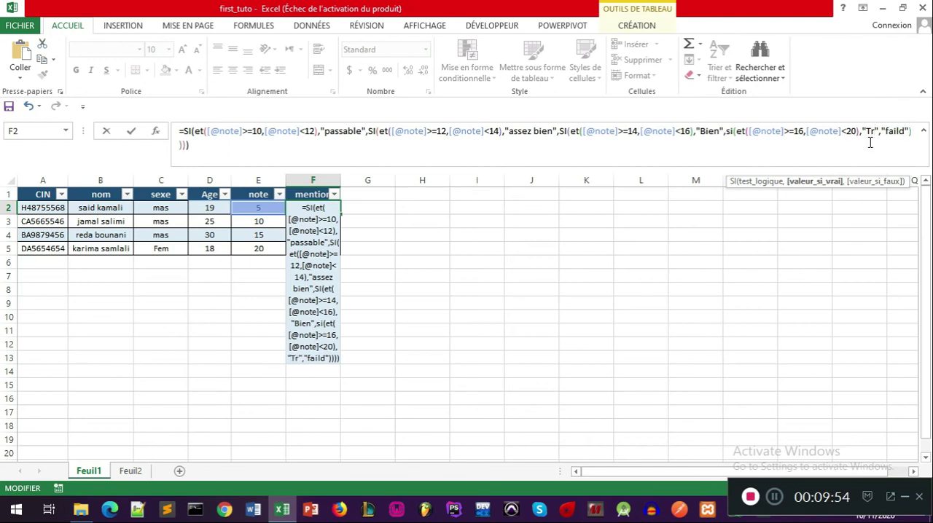
{"action": "type", "text": "ès"}
{"action": "type", "text": " Bien"}
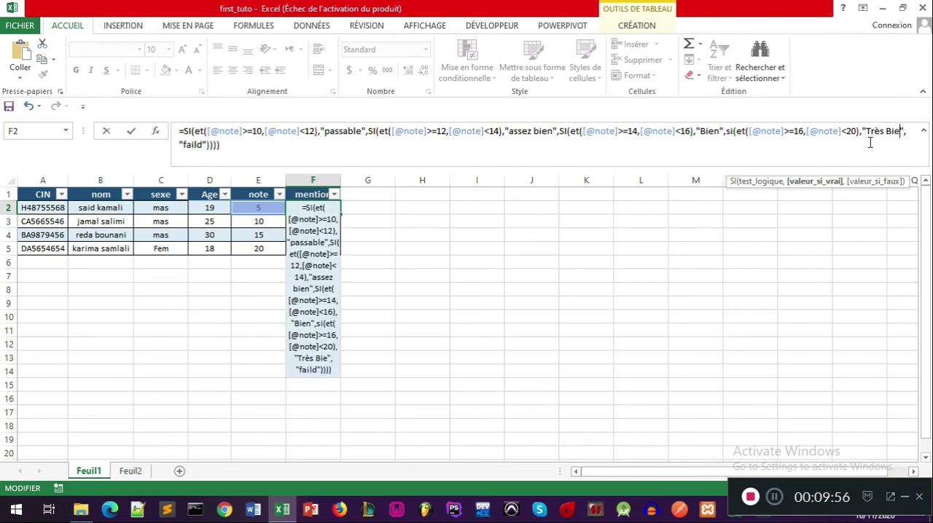
{"action": "key", "text": "Return"}
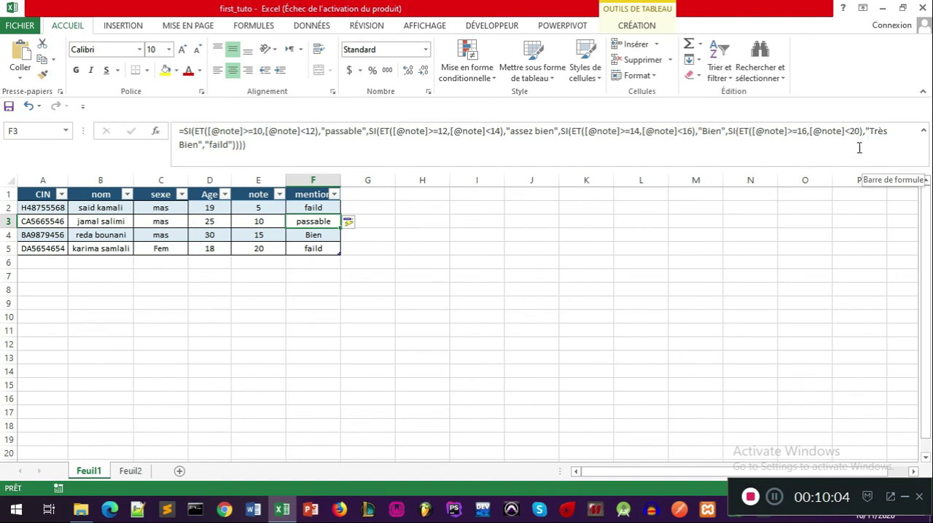
{"action": "left_click", "coordinate": [852, 134]}
{"action": "type", "text": "="}
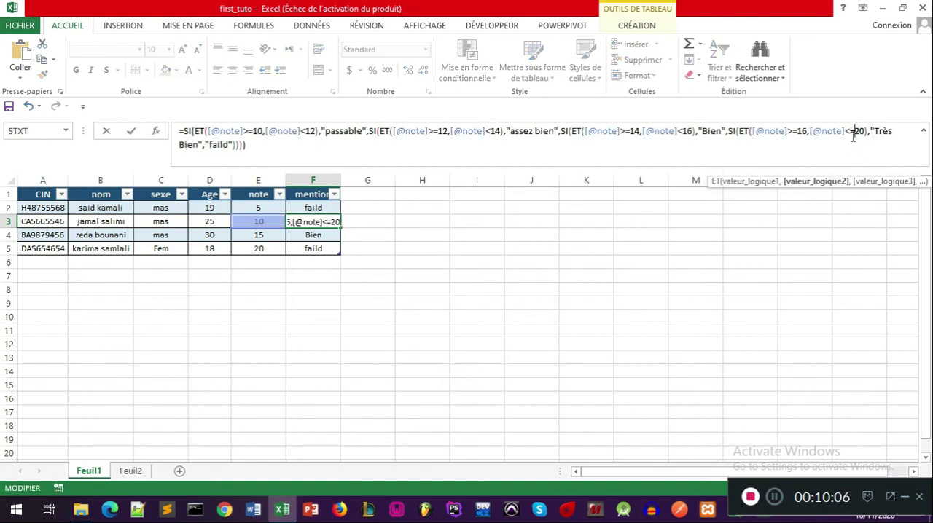
{"action": "key", "text": "Return"}
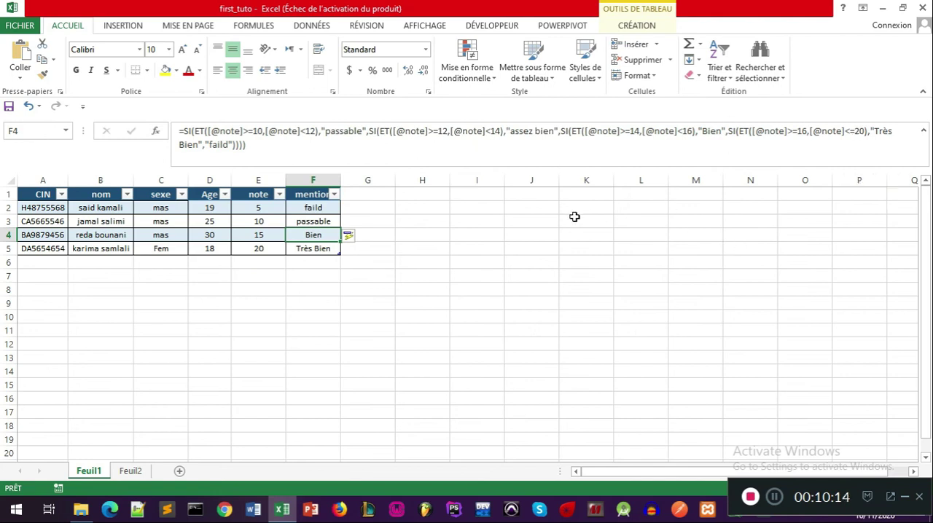
{"action": "left_click", "coordinate": [319, 221]}
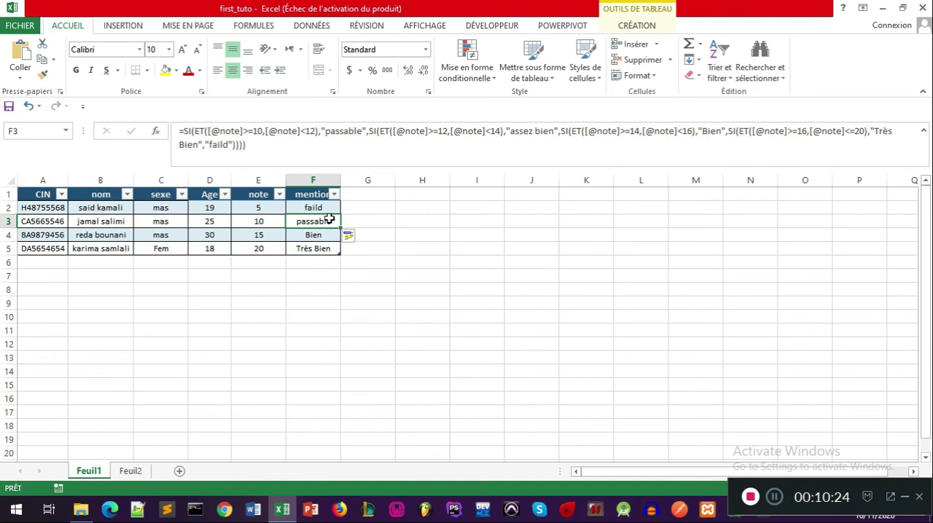
{"action": "left_click", "coordinate": [314, 208]}
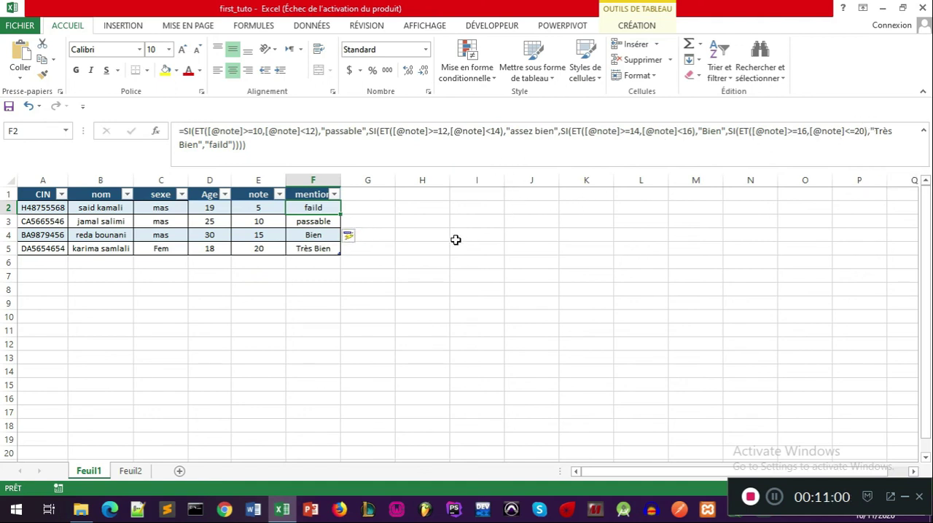
{"action": "left_click", "coordinate": [315, 279]}
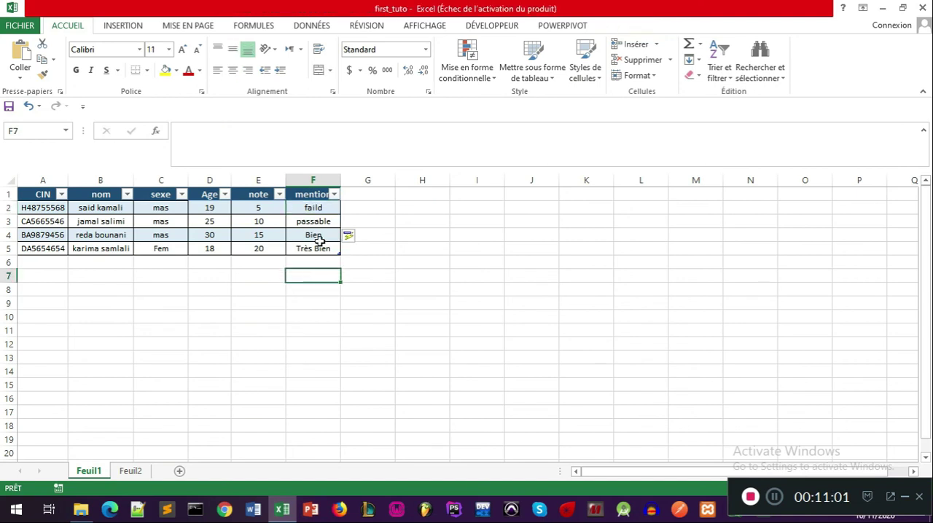
Step: Set the note in E2 to 16 and in E3 to 14, then check the mention in F3
{"action": "left_click", "coordinate": [255, 210]}
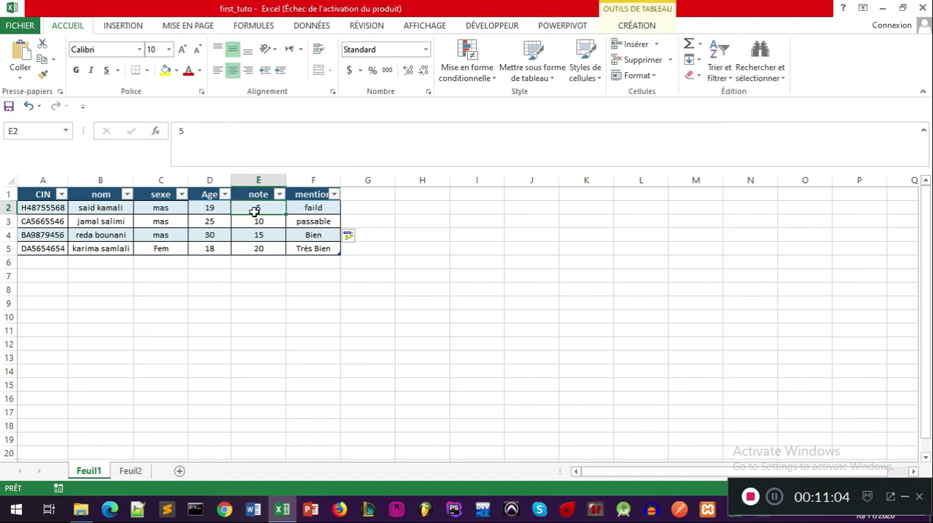
{"action": "type", "text": "16"}
{"action": "key", "text": "Return"}
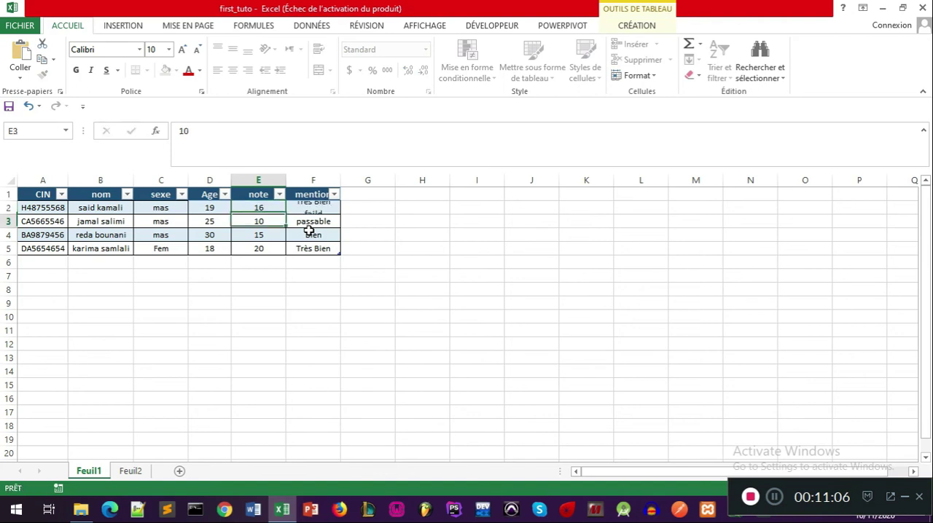
{"action": "type", "text": "14"}
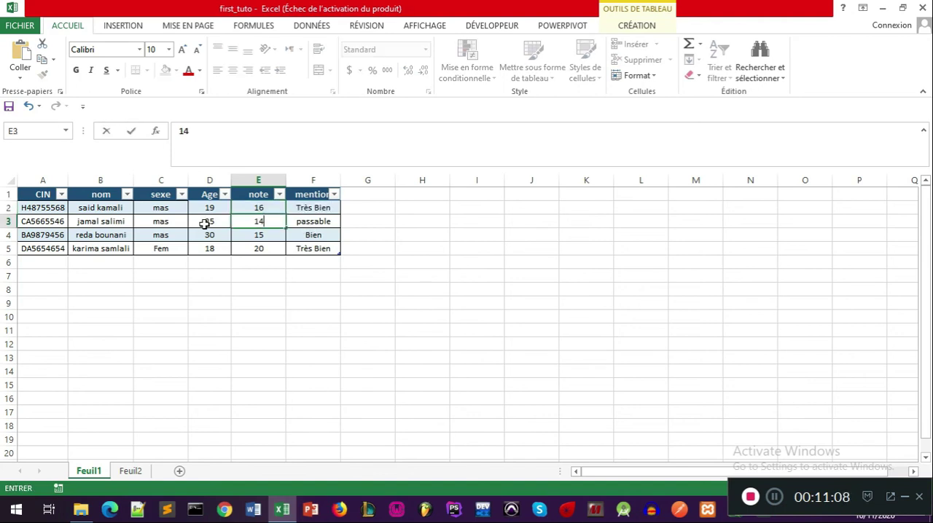
{"action": "key", "text": "Return"}
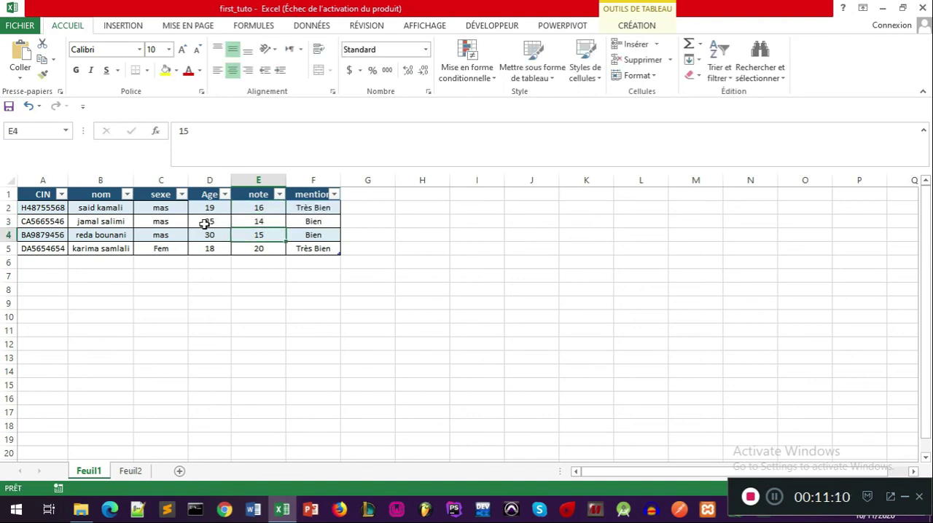
{"action": "left_click", "coordinate": [321, 218]}
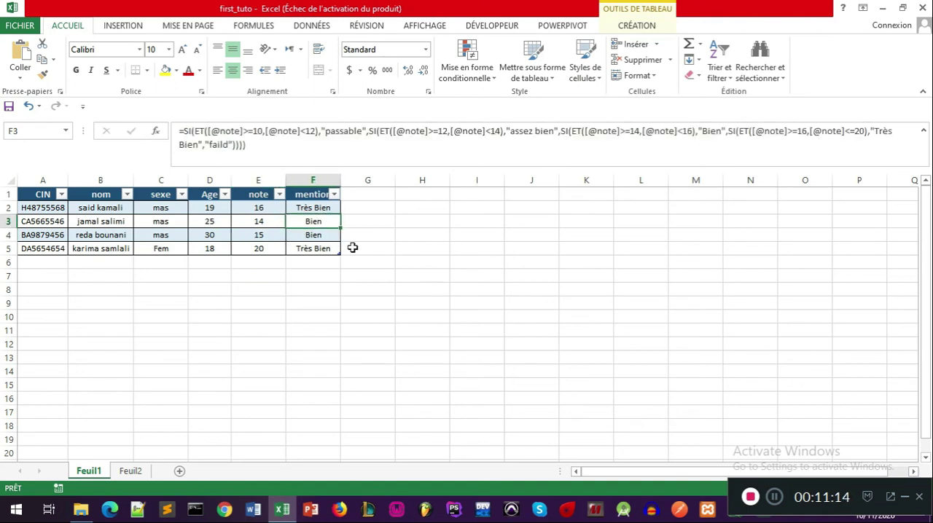